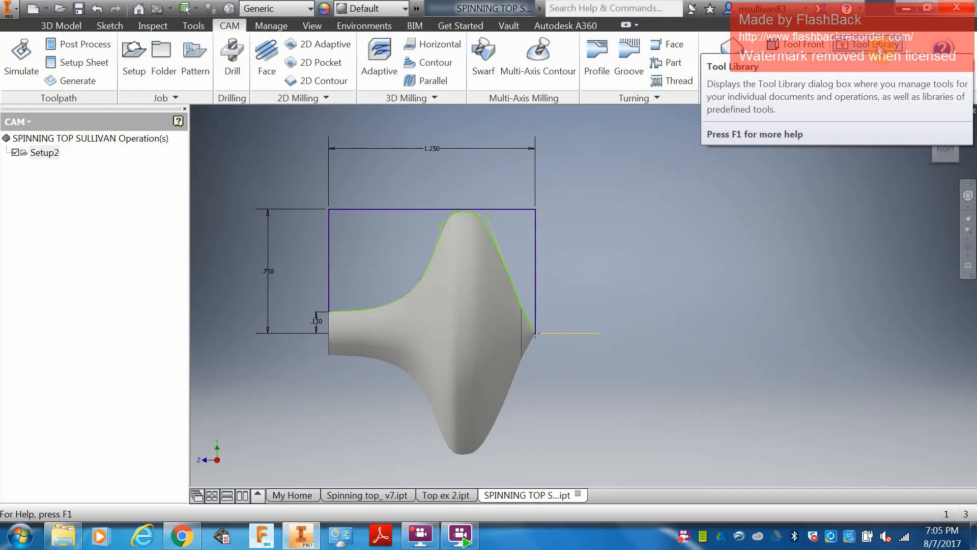
Step: Create a new turning tool in the spinning top document's tool library with holder style R = -5deg end, 15deg side
click(876, 46)
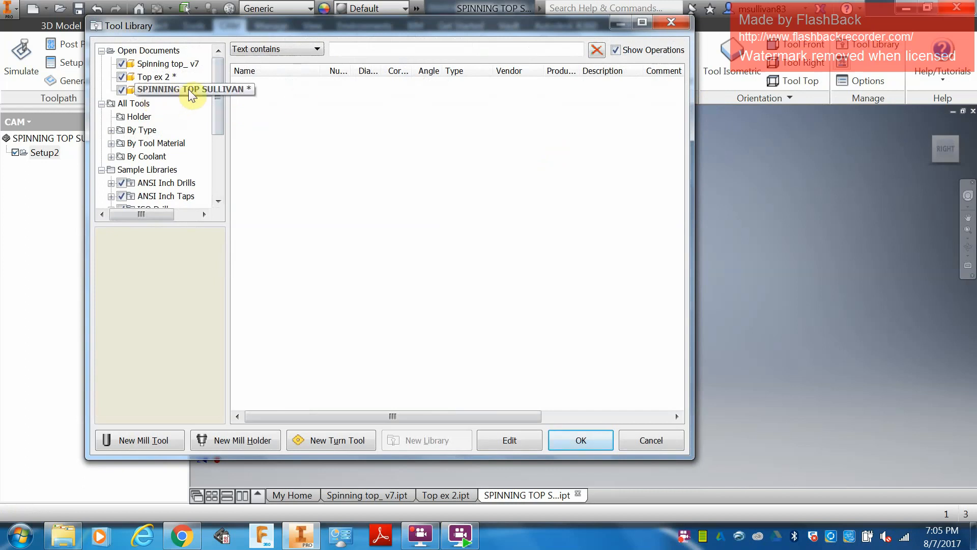
click(139, 91)
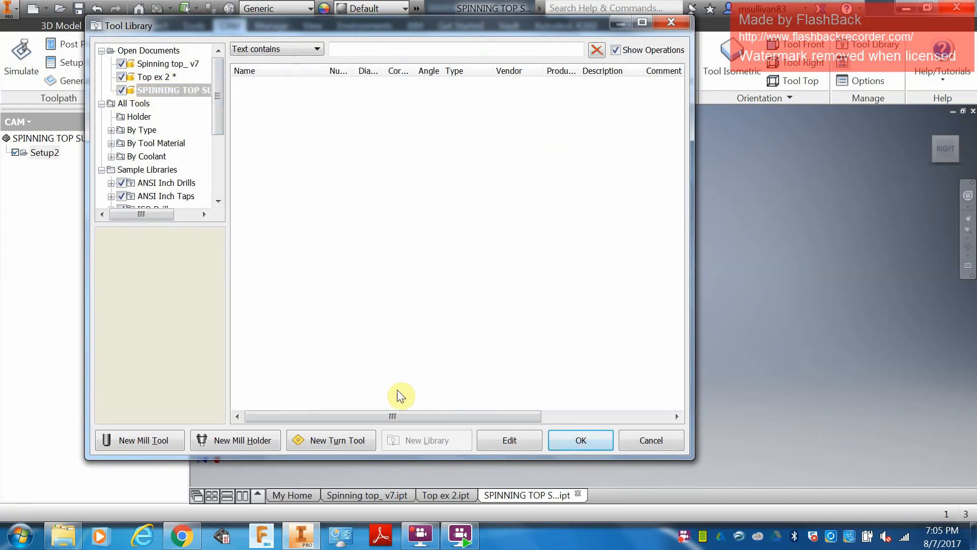
click(339, 443)
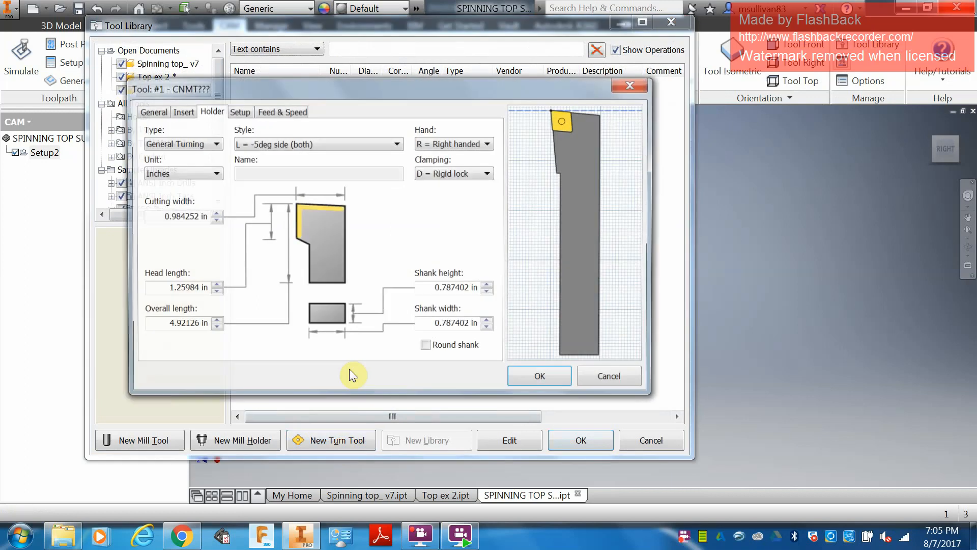
click(371, 145)
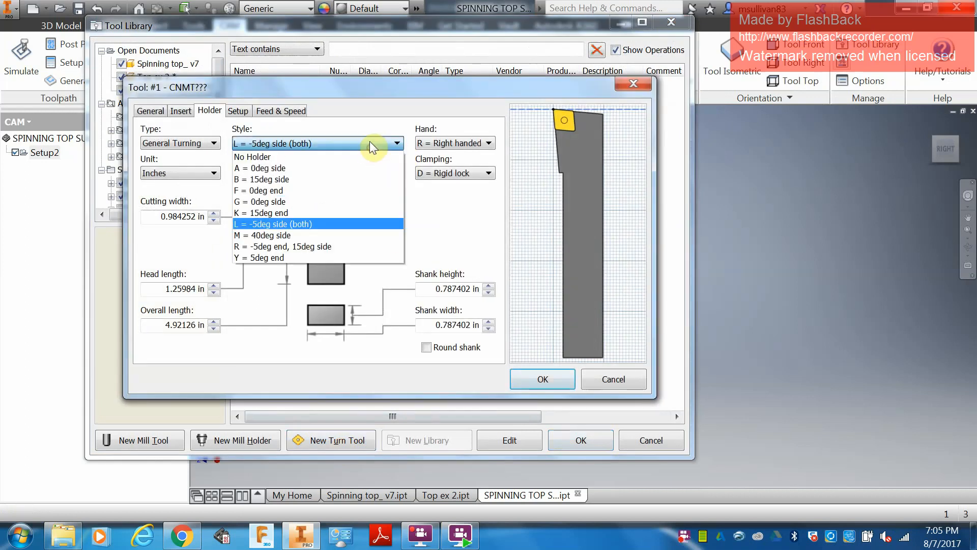
click(304, 246)
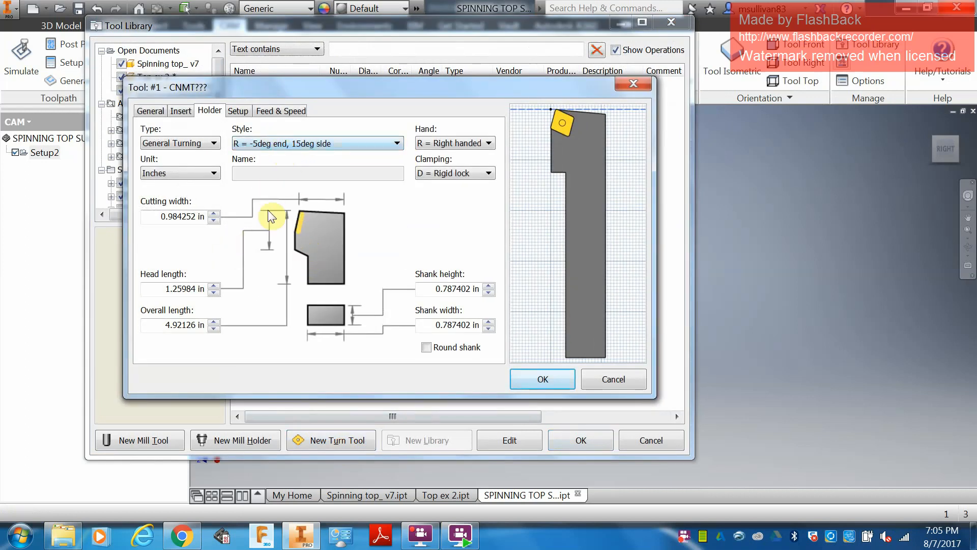
Step: Set the new turning tool's coolant to Disabled in its general settings
click(181, 112)
click(151, 111)
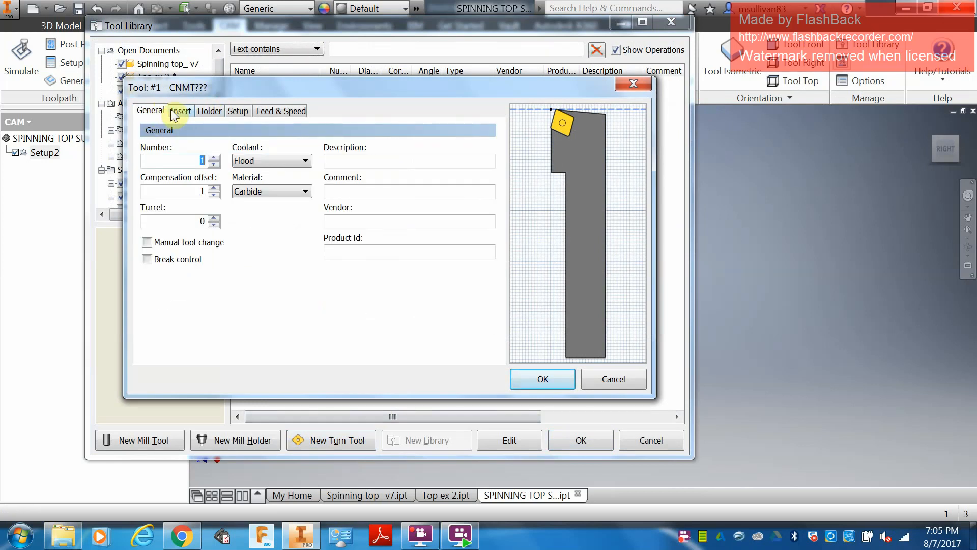
click(248, 161)
click(250, 174)
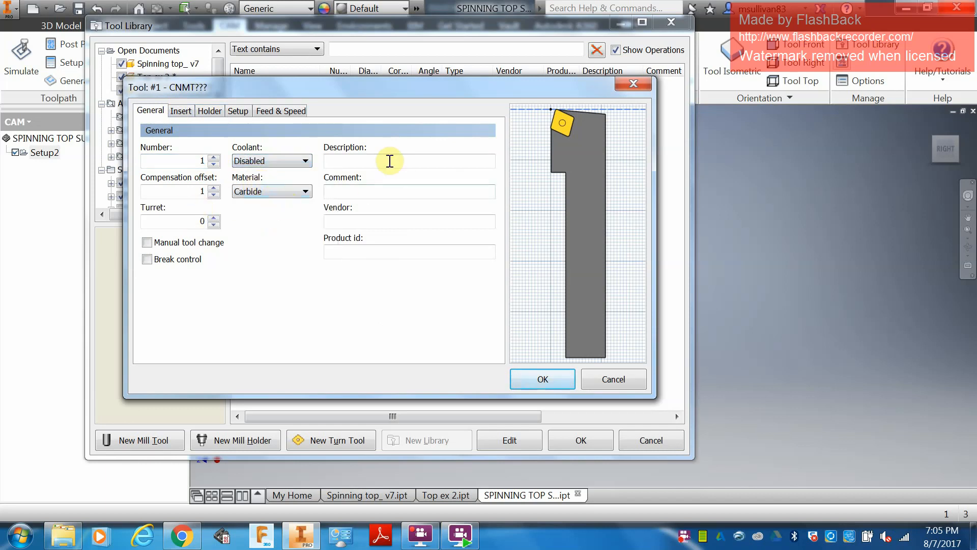
Step: Change the insert shape to R = Round and its relief angle to P = 11deg
click(181, 110)
click(309, 145)
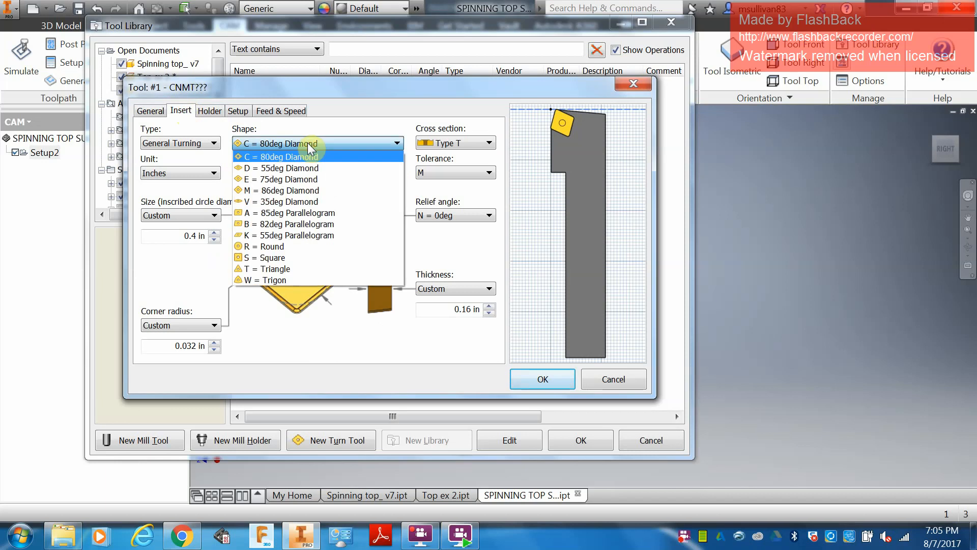
click(276, 247)
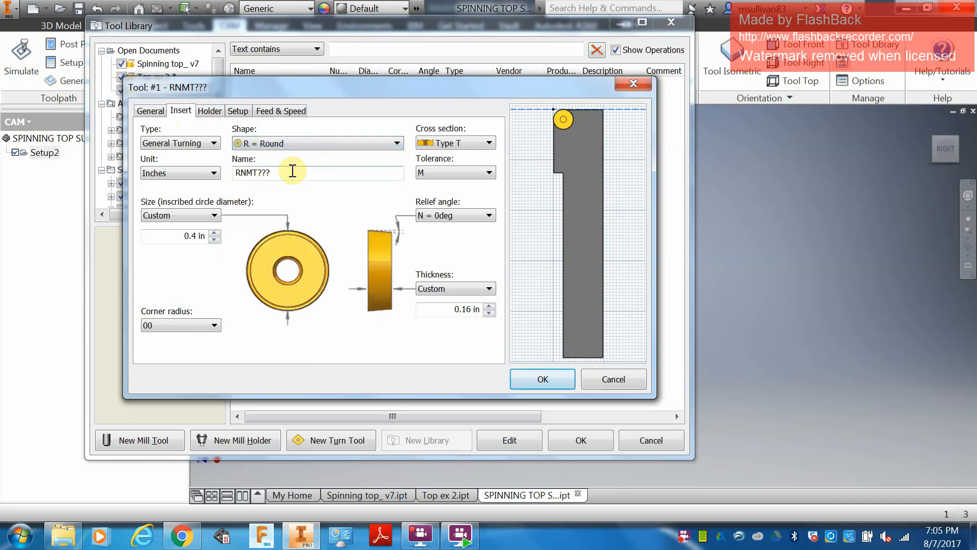
click(442, 215)
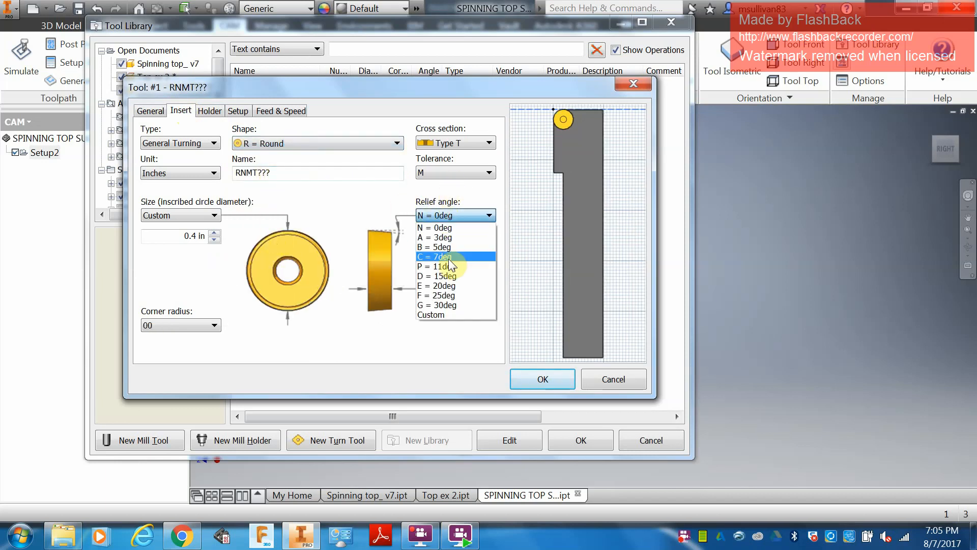
click(447, 266)
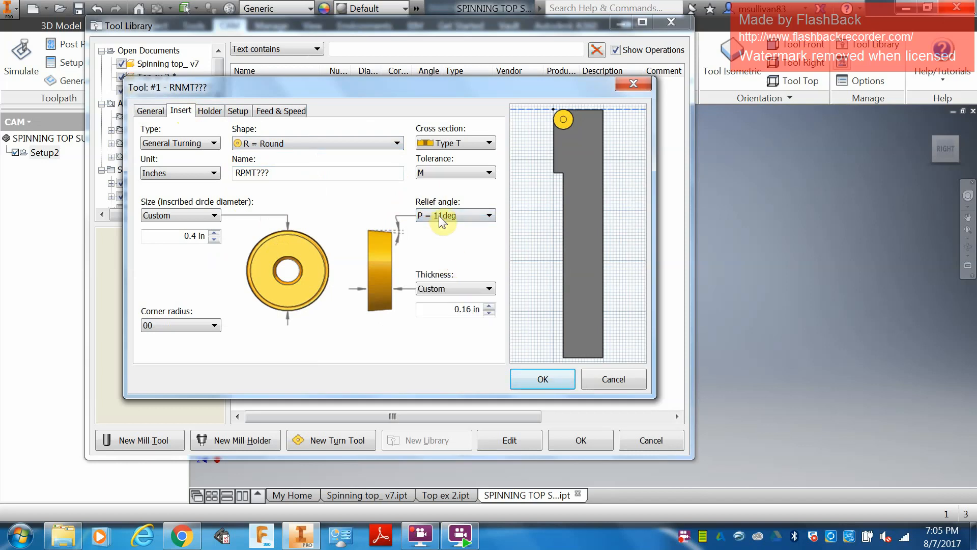
Step: Set the insert's inscribed circle diameter to 0.118 in and its thickness to 0.18 in
drag(188, 235, 240, 236)
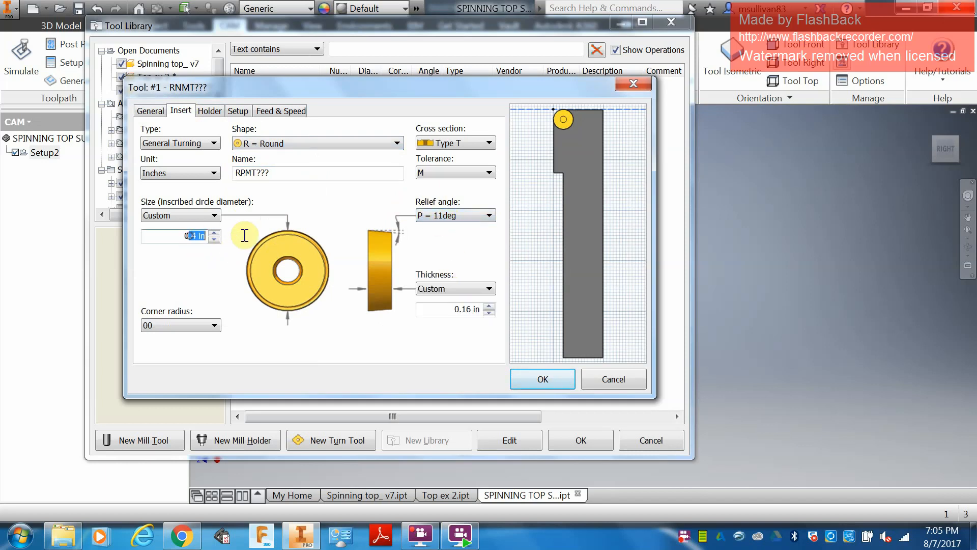
text(.118)
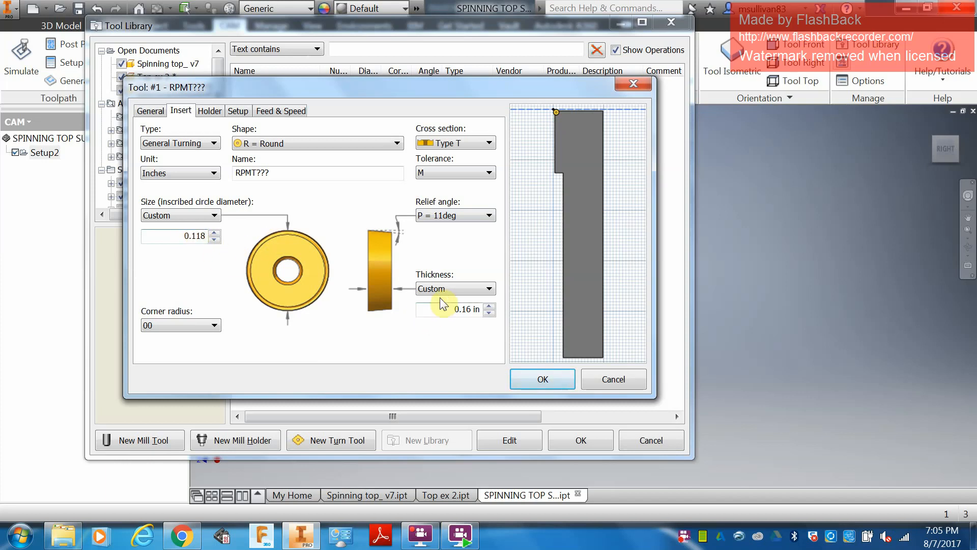
click(489, 306)
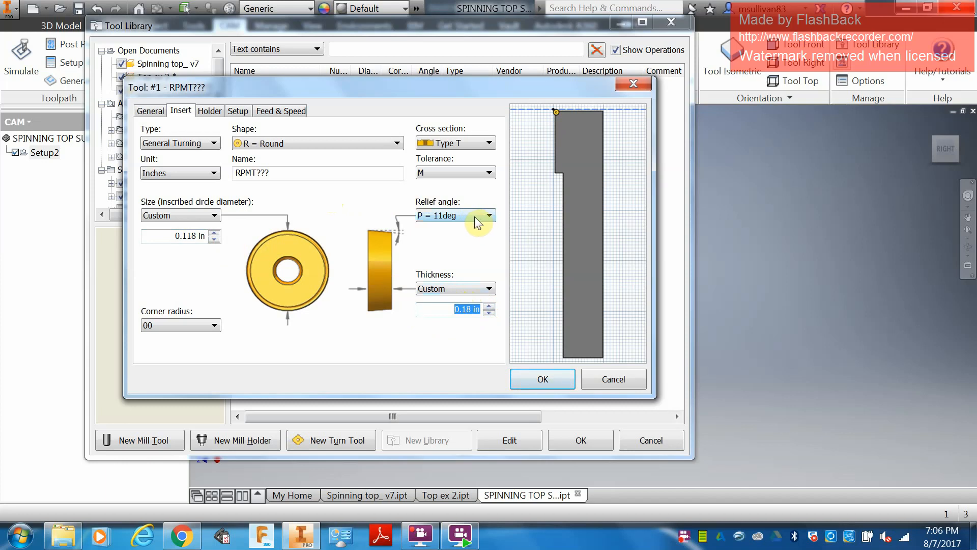
Step: Change the turning tool's holder style to Straight Profiling
click(218, 112)
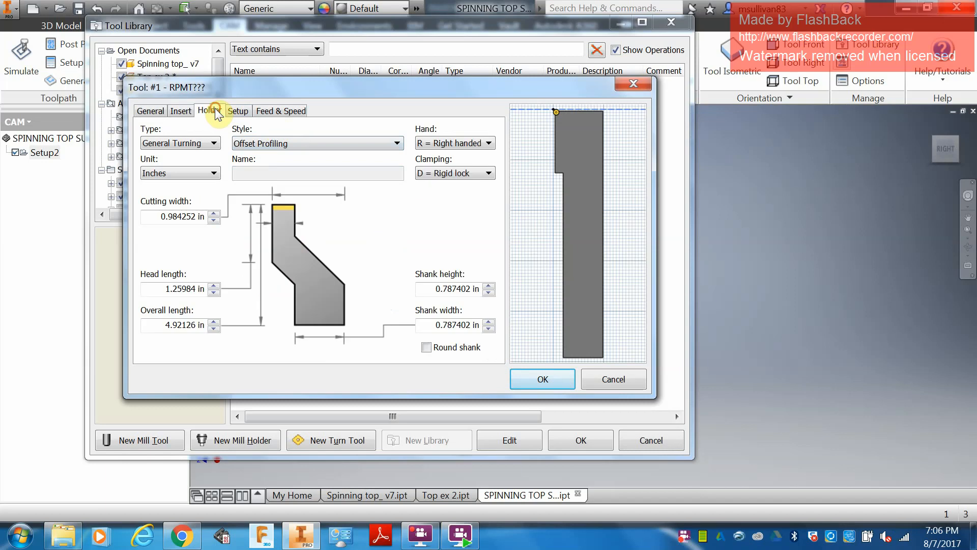
click(312, 144)
click(292, 177)
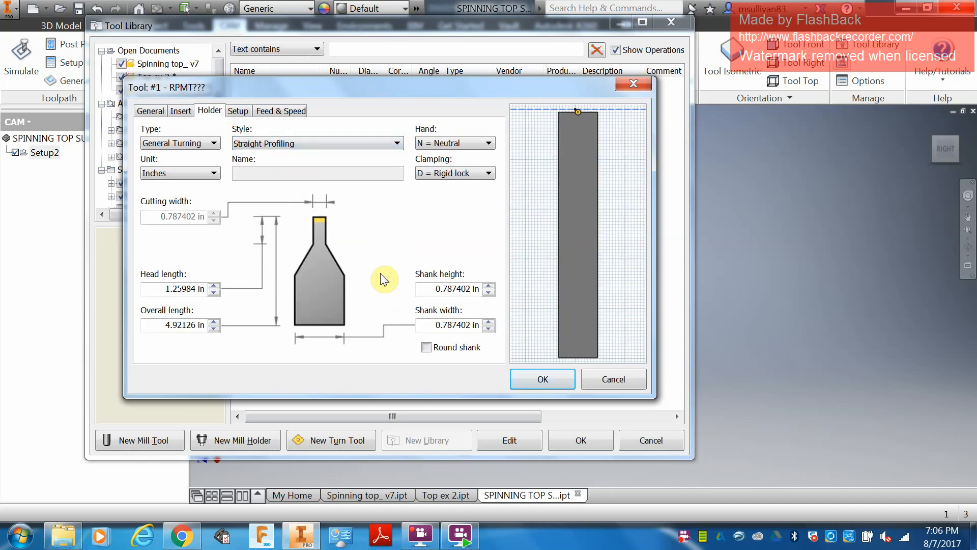
Step: Set the holder's shank width to 0.08 in and shank height to 0.625 in
click(425, 324)
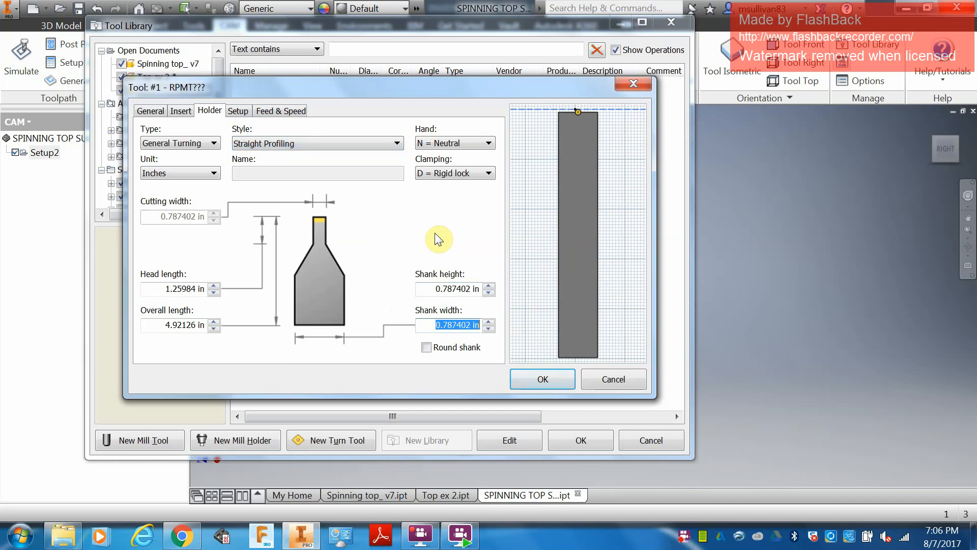
key(BackSpace)
text(.08)
click(451, 289)
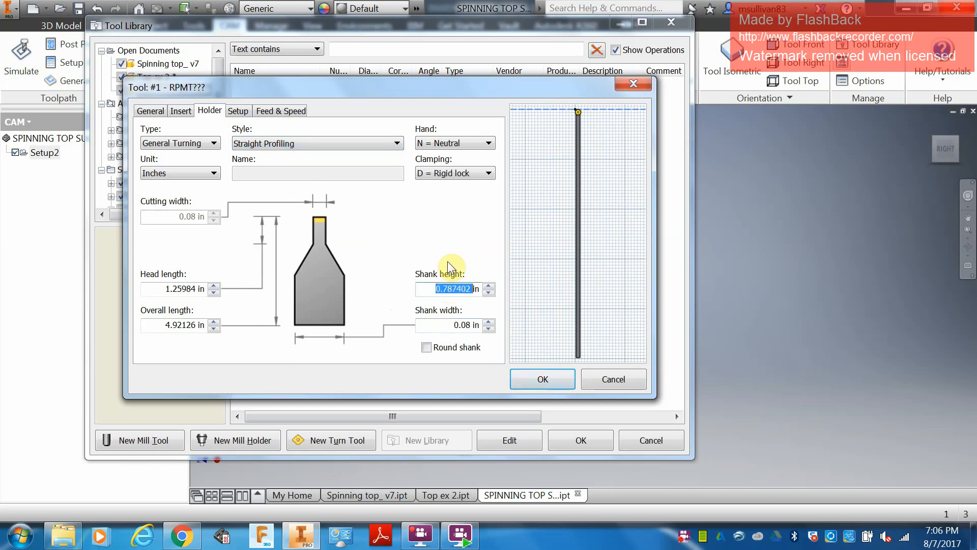
text(.625)
Step: Set the holder's overall length to 5 in and head length to 0.625 in, and inspect the insert in the preview
drag(161, 324, 263, 321)
text(45)
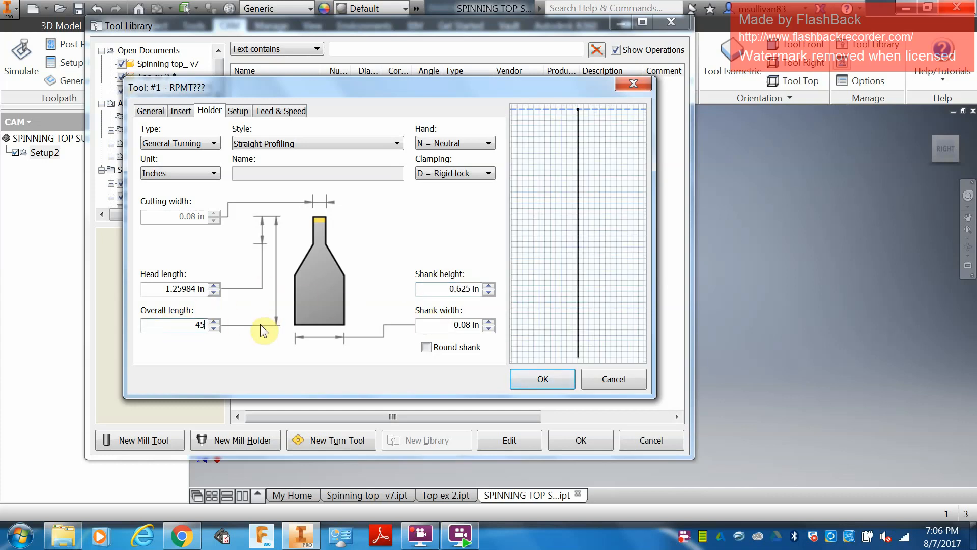
key(BackSpace)
key(BackSpace)
text(5)
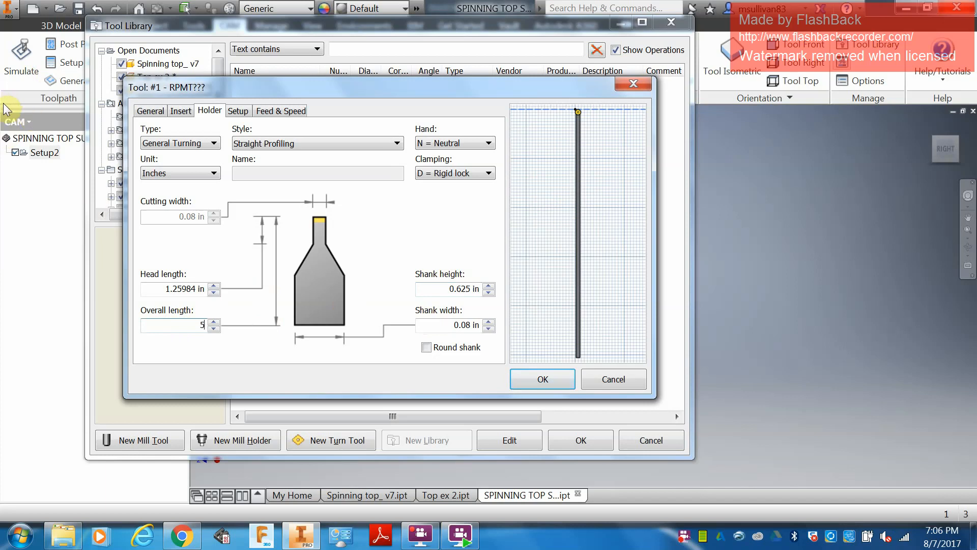
drag(152, 288, 263, 243)
text(.625)
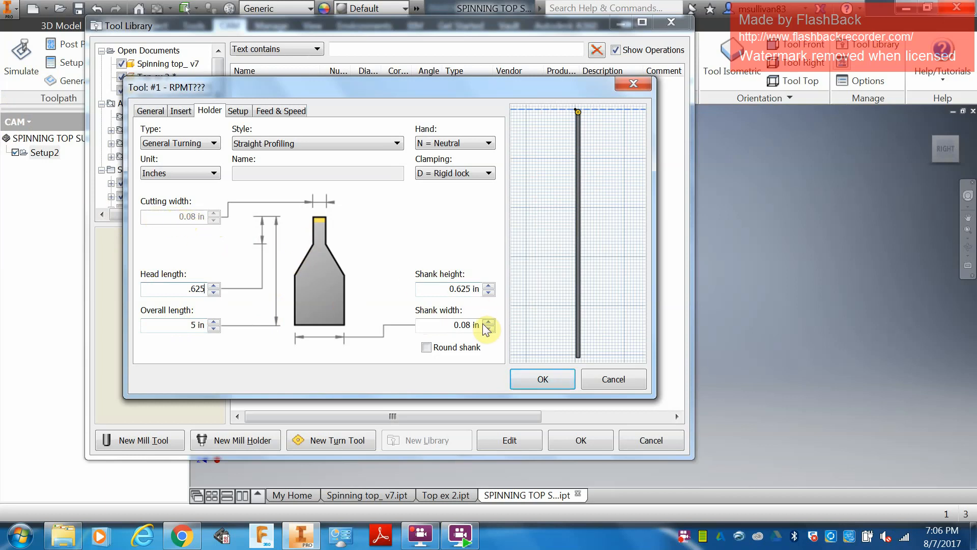
scroll(583, 133, up, 5)
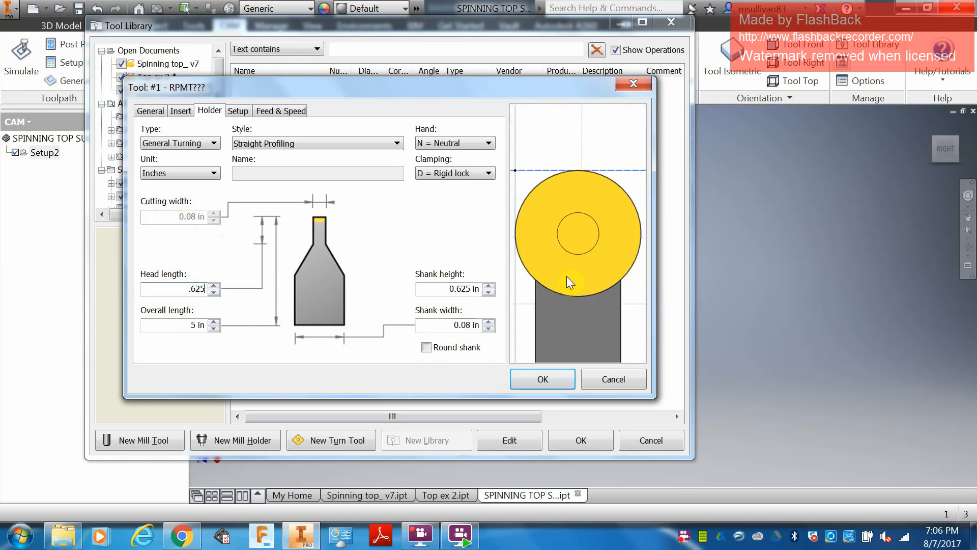
scroll(579, 249, down, 5)
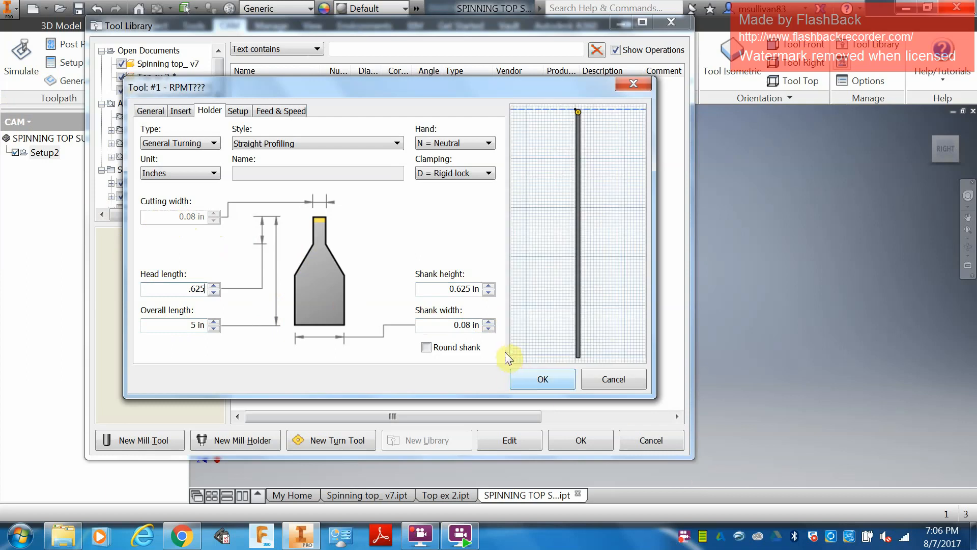
Step: Review the tool's turret setup, and enable feed per revolution and constant surface speed for the tool
click(232, 109)
click(209, 110)
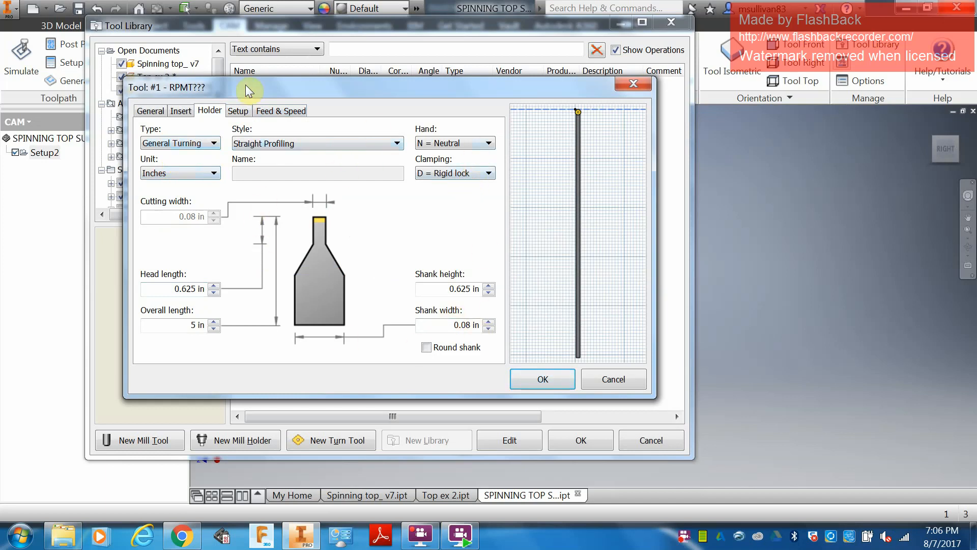
click(238, 111)
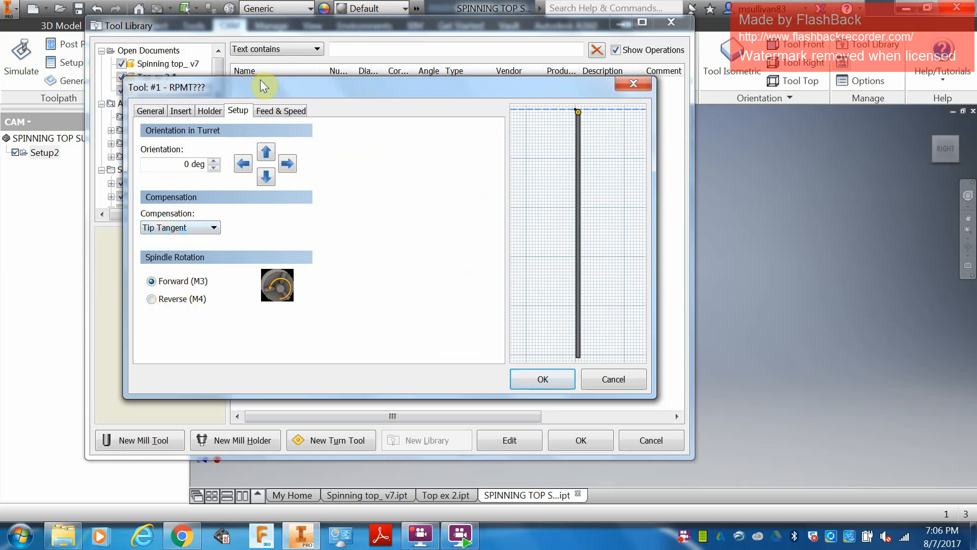
click(267, 112)
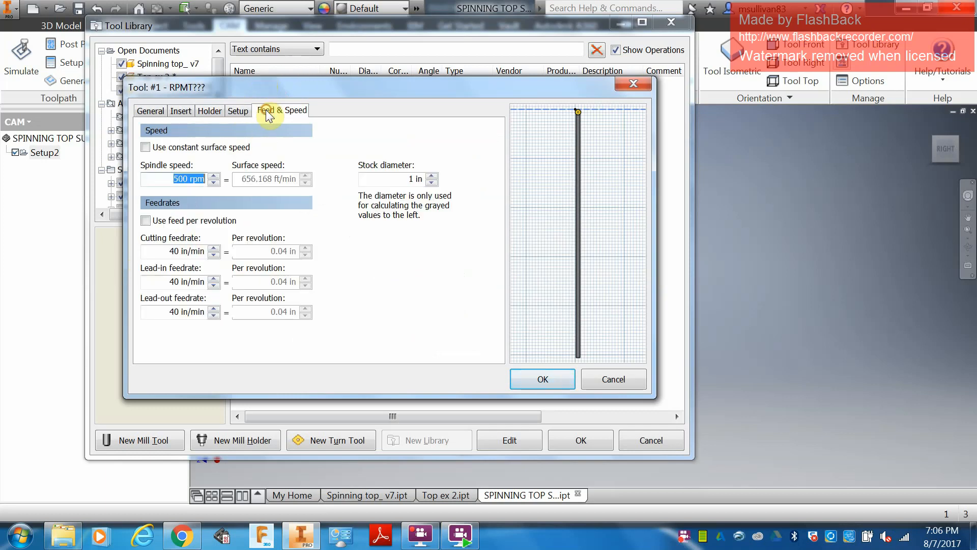
click(146, 221)
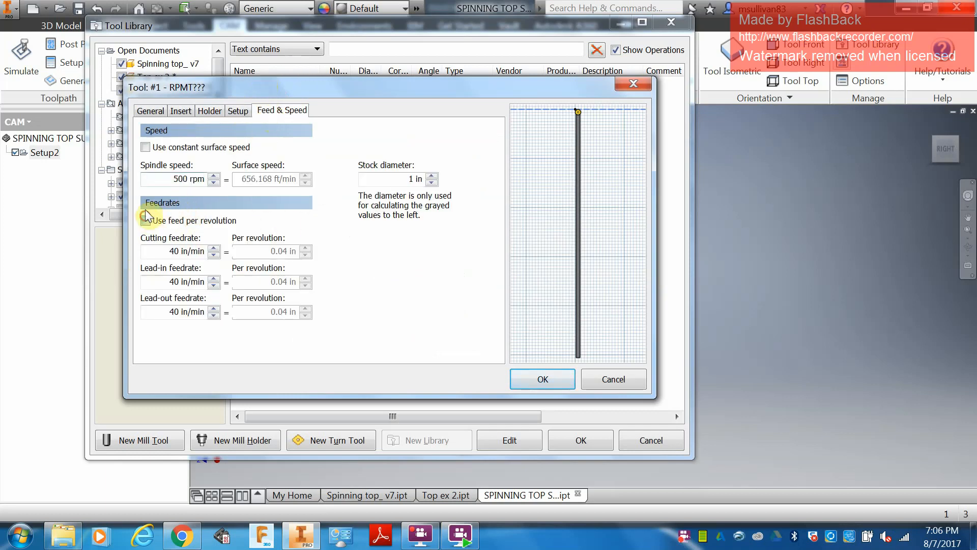
click(146, 147)
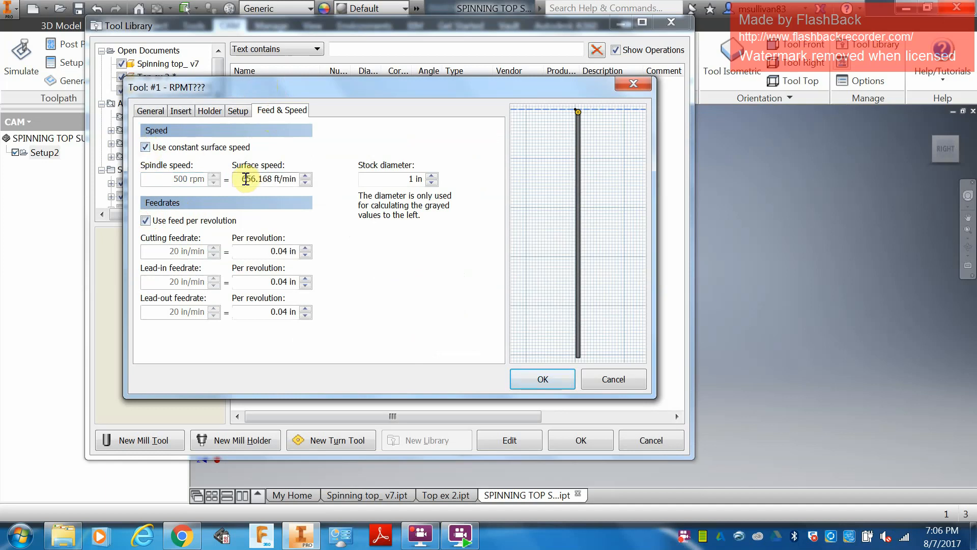
Step: Set the tool's surface speed to 2200 ft/min
double_click(245, 180)
click(245, 179)
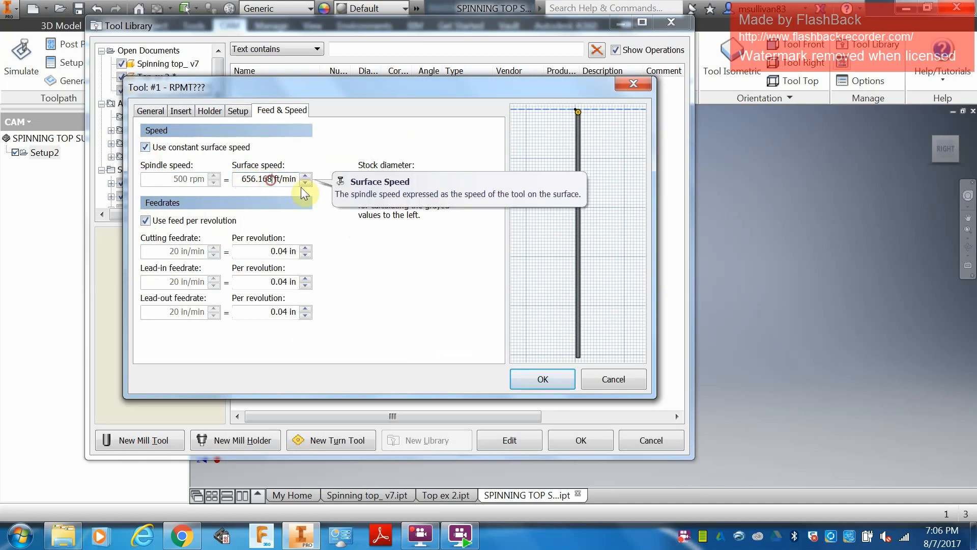
key(BackSpace)
key(BackSpace)
key(BackSpace)
key(BackSpace)
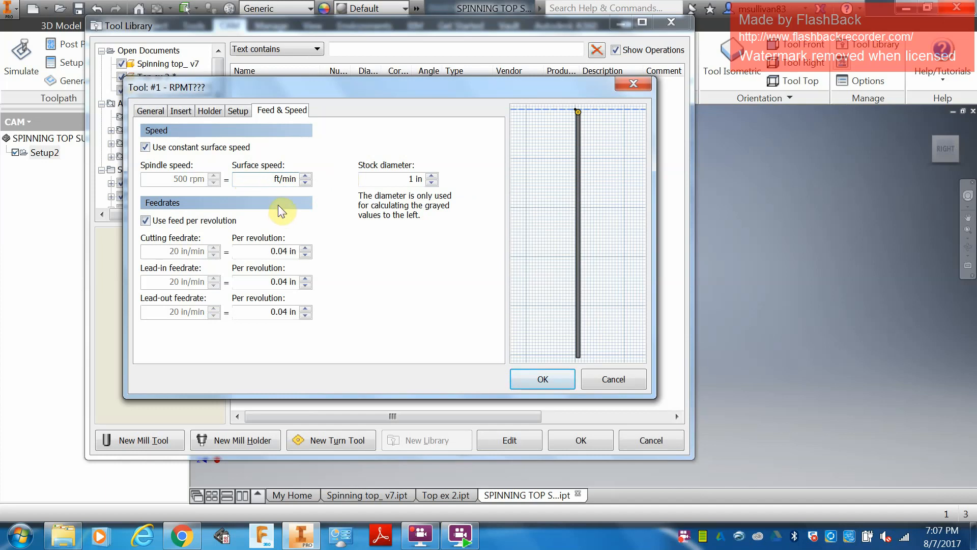
text(2200)
Step: Set the cutting, lead-in and lead-out feedrates to 0.006 in per revolution and the stock diameter to 1.5 in
double_click(269, 251)
text(.00)
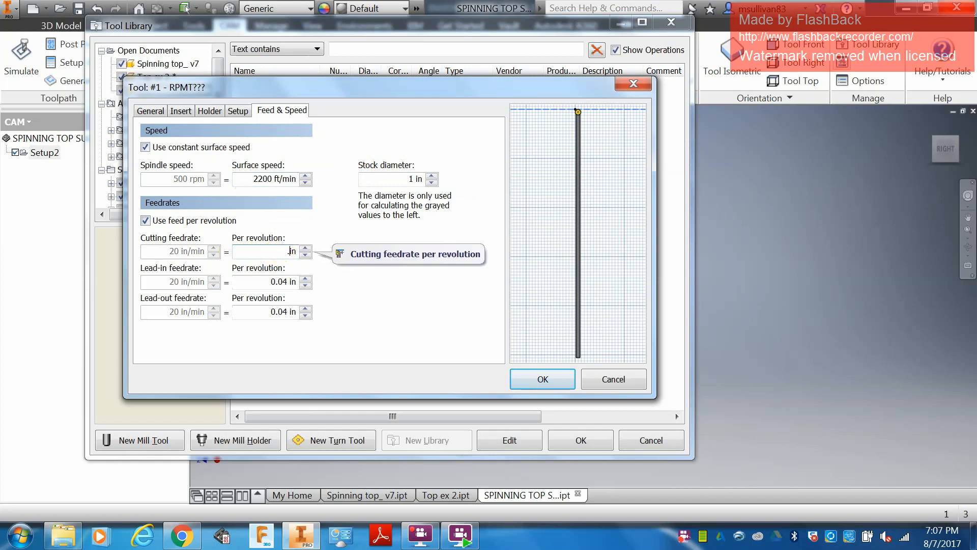
text(6)
double_click(280, 281)
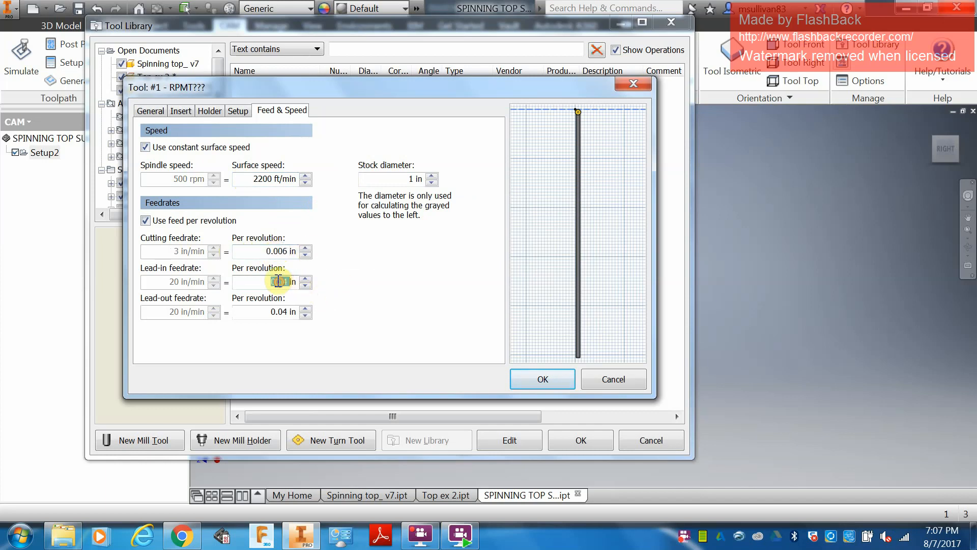
text(.006)
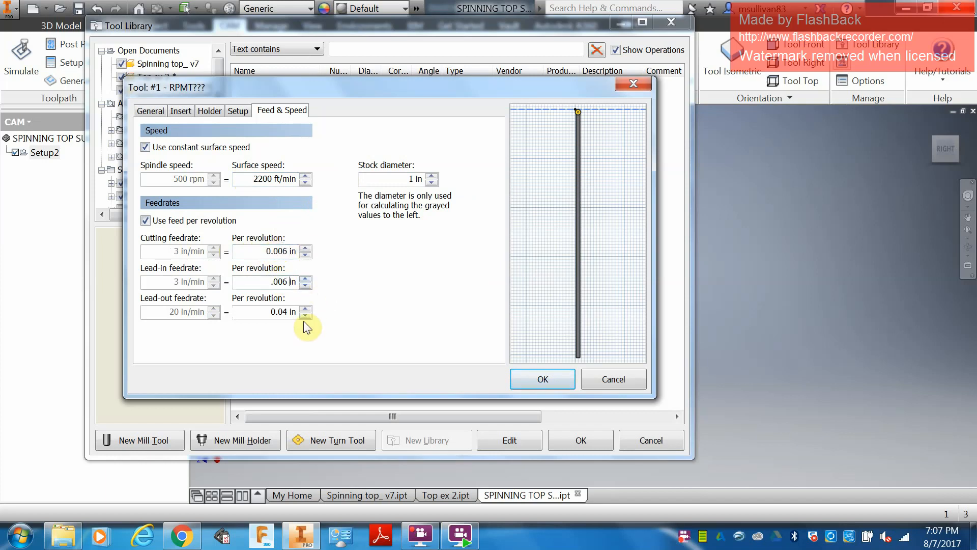
double_click(287, 311)
text(.006)
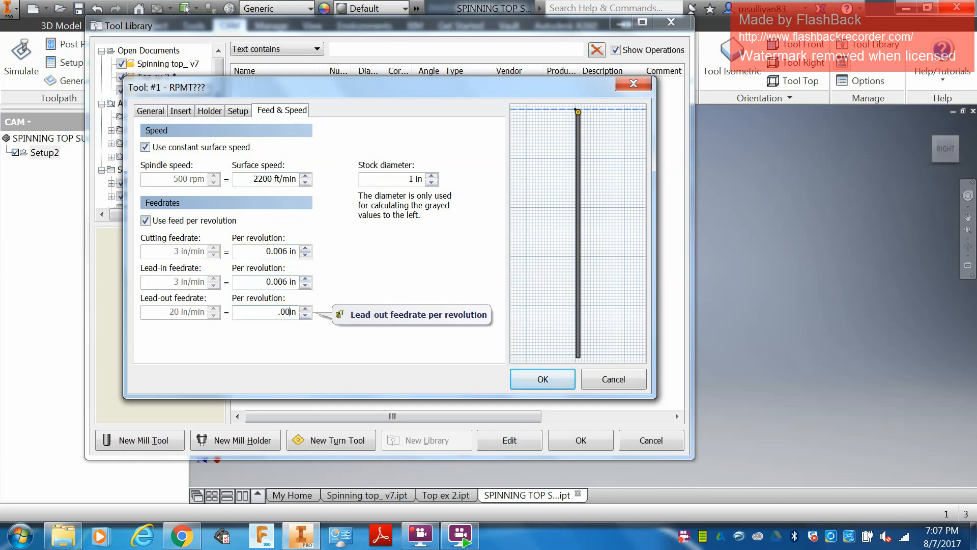
click(412, 179)
text(.5)
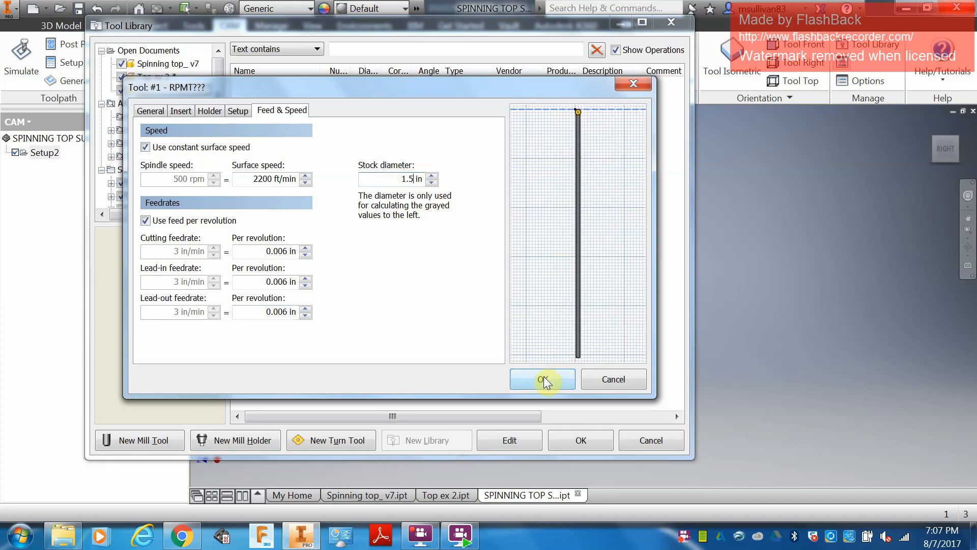
Step: Accept the round-insert turning tool and add another turning tool with number 1 and coolant disabled
click(149, 111)
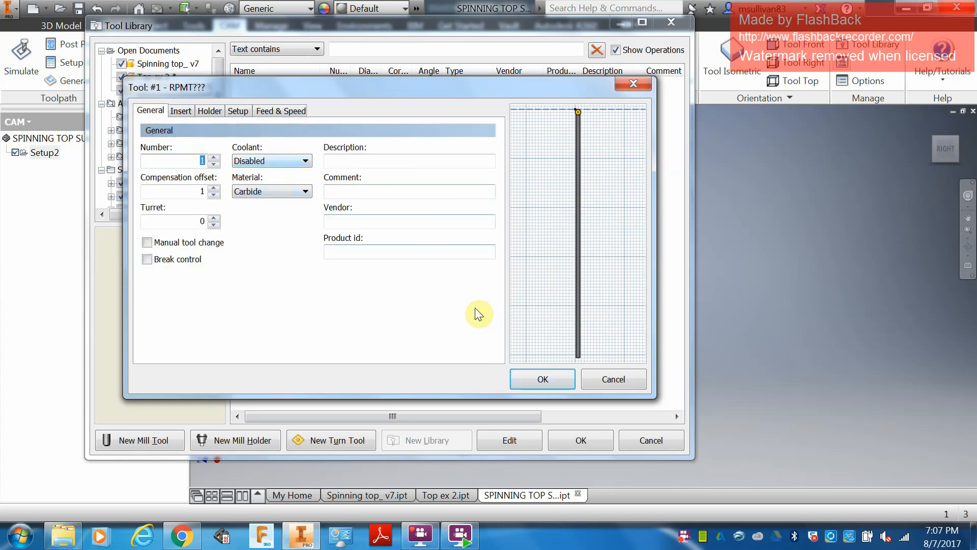
click(545, 375)
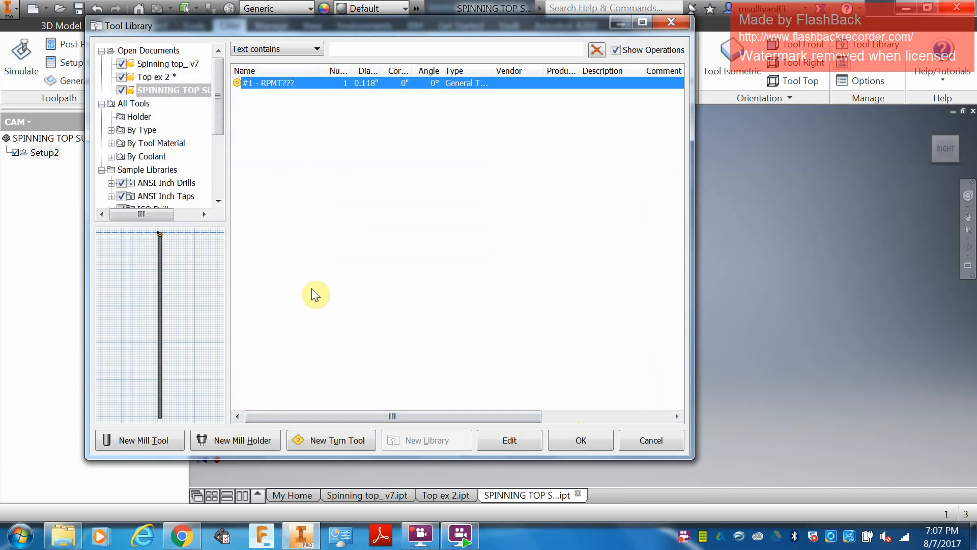
click(329, 440)
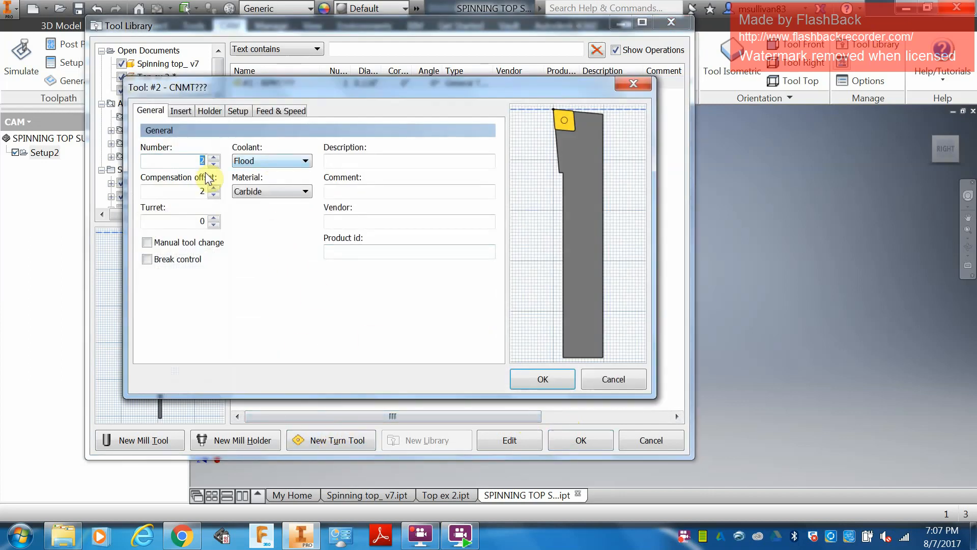
click(213, 158)
double_click(214, 164)
click(267, 161)
click(260, 173)
Step: Set the new tool's insert type to Grooving and the insert's overall length to 0.7 in
click(181, 110)
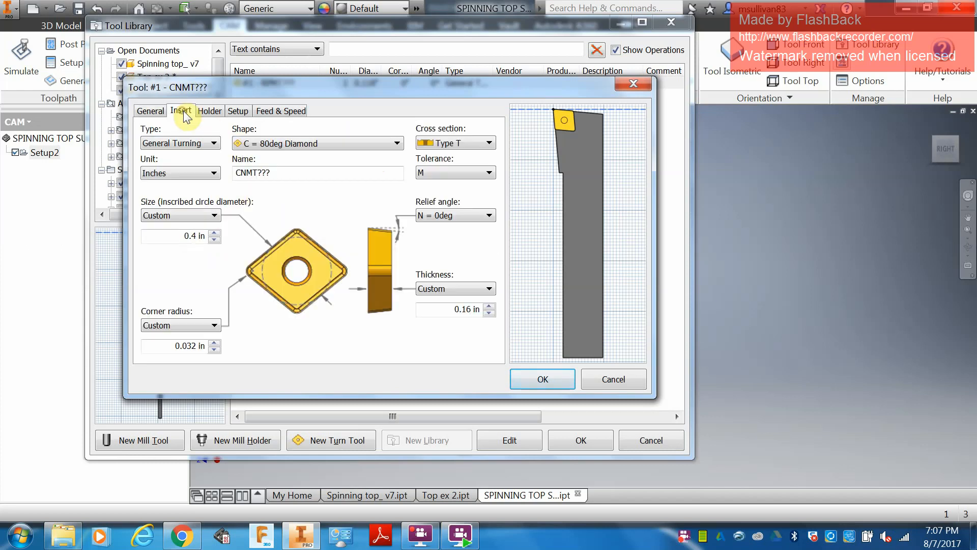
click(186, 143)
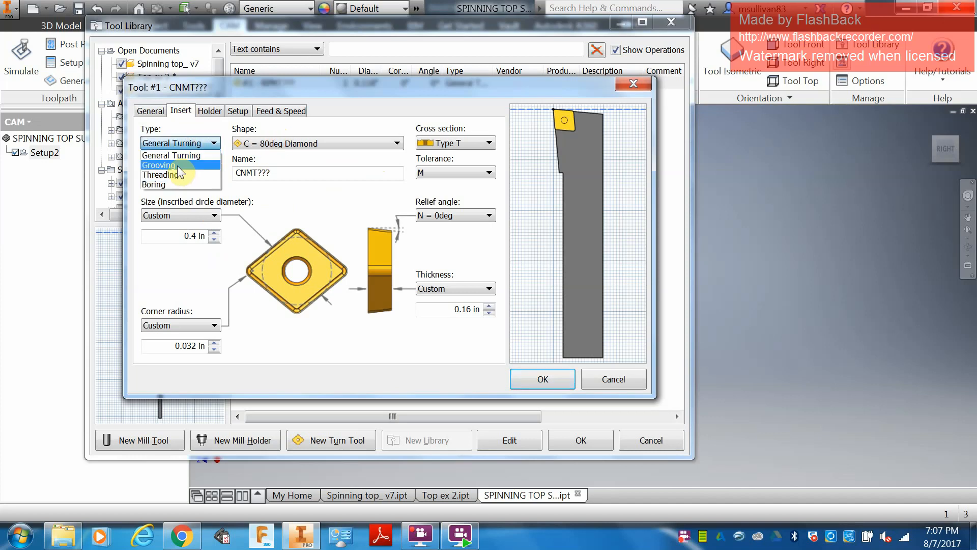
click(177, 166)
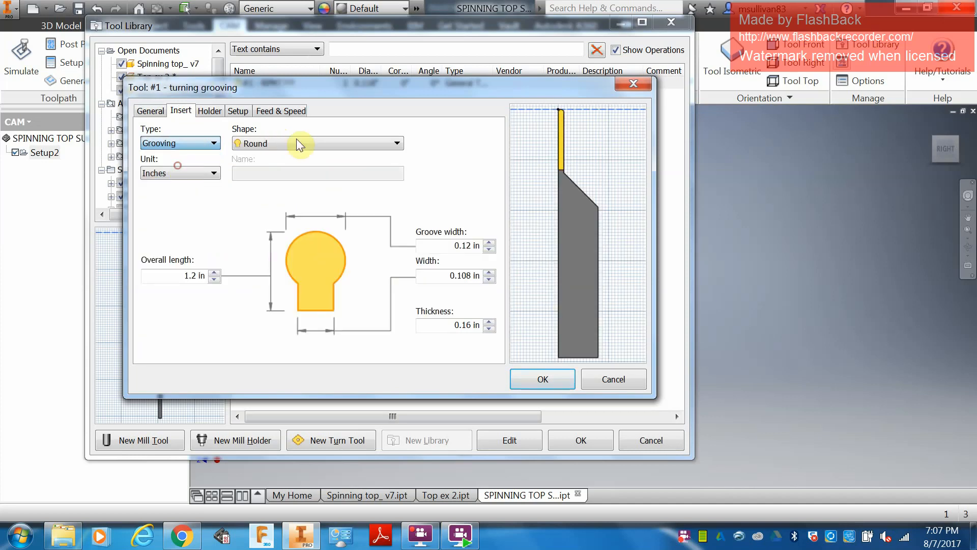
click(159, 279)
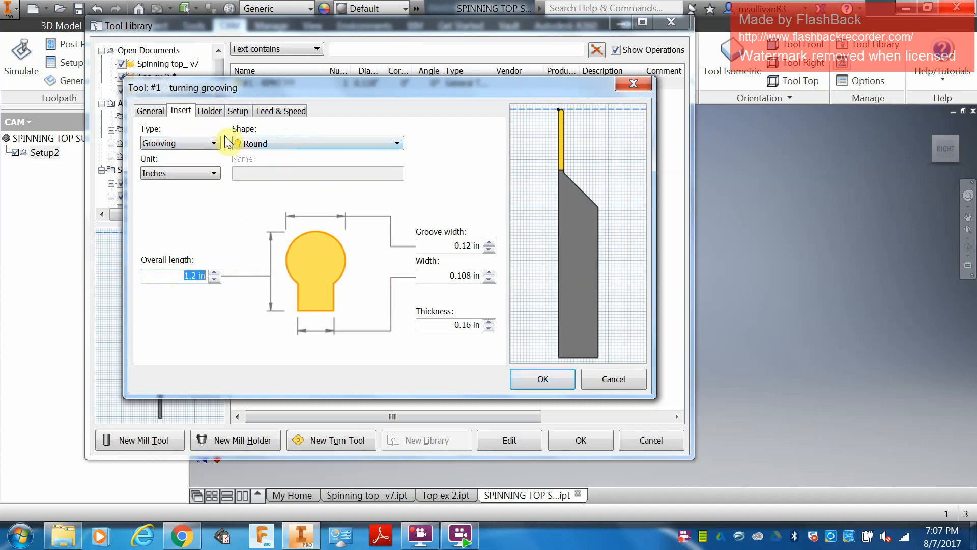
key(BackSpace)
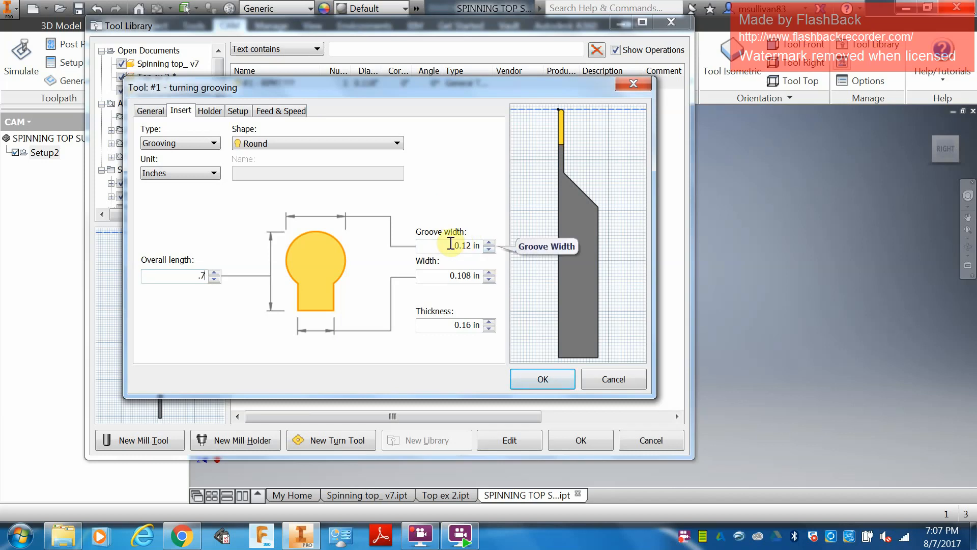
Step: Set the grooving insert's groove width to 0.118 in, width to 0.1 in and thickness to 0.18 in
click(451, 244)
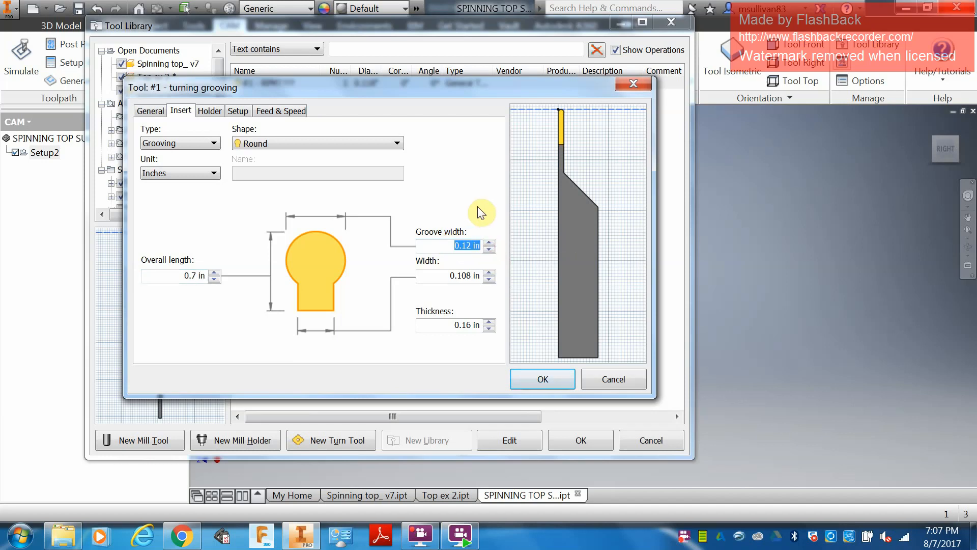
key(BackSpace)
text(.118)
click(436, 275)
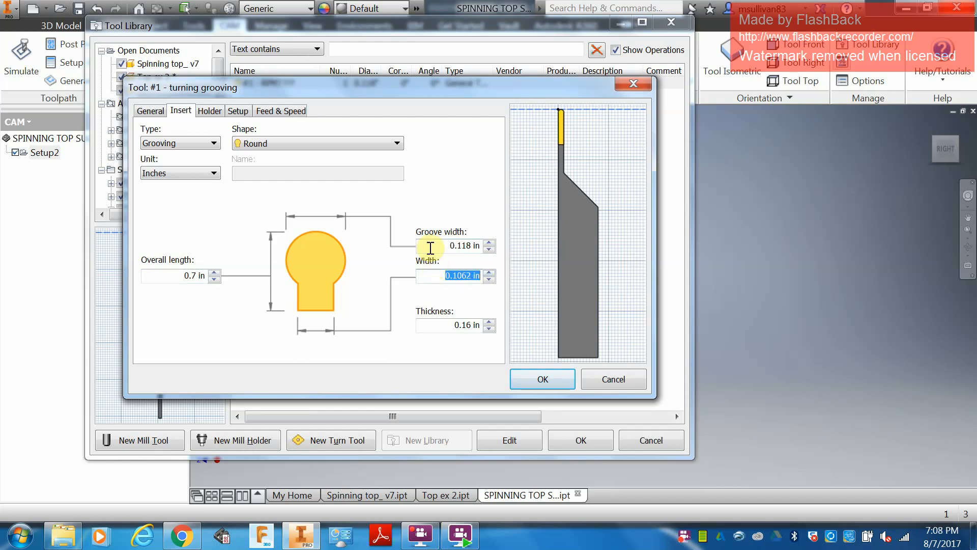
text(.1)
click(452, 325)
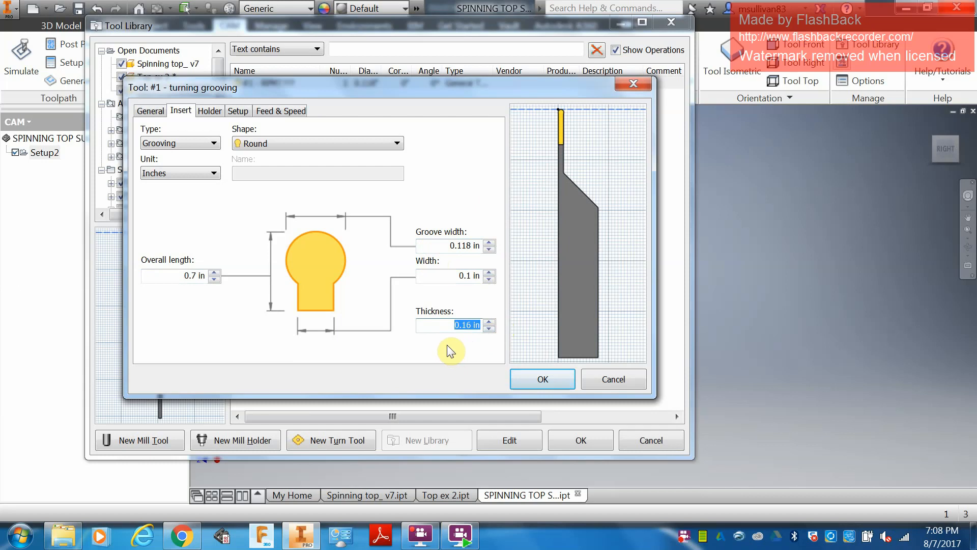
key(BackSpace)
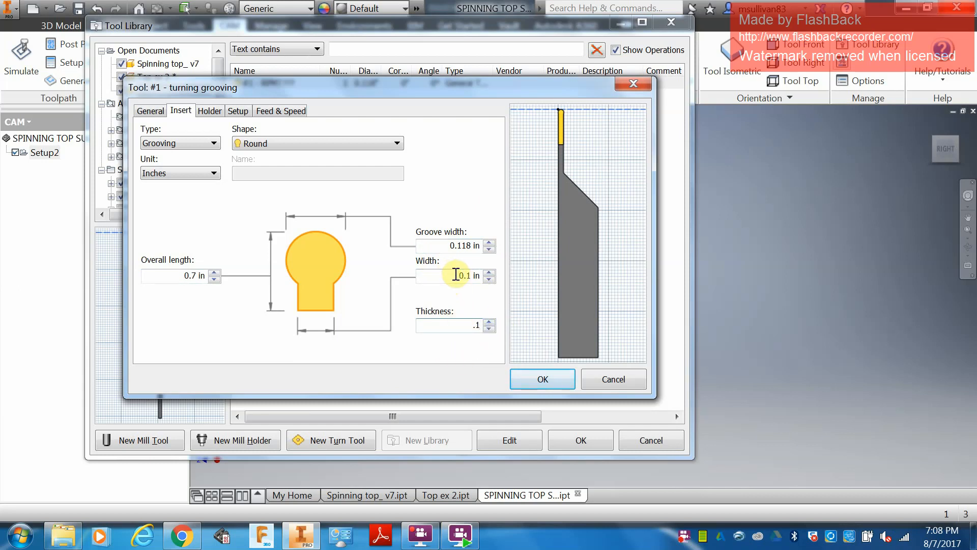
text(.18)
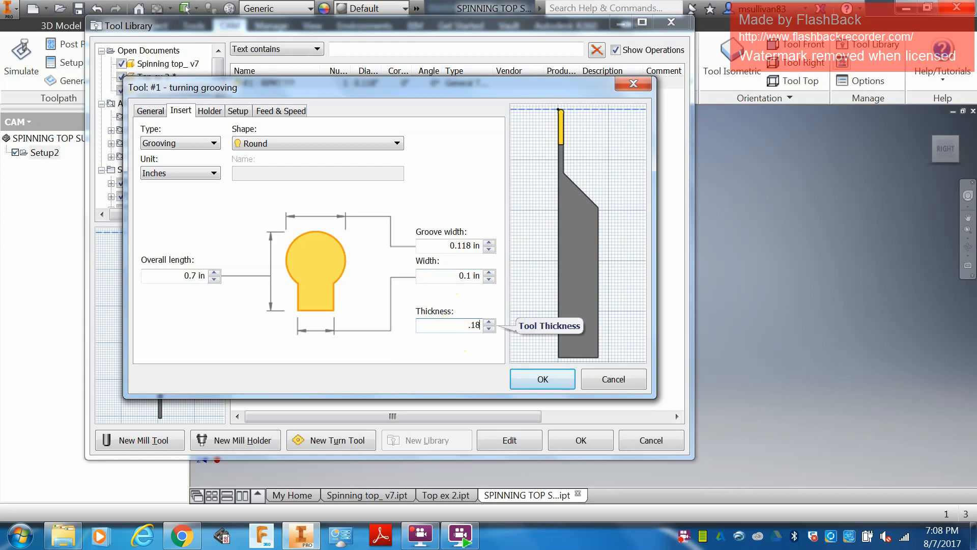
Step: Review the grooving holder's type and style, and set its shank height and shank width to 0.625 in
click(209, 113)
click(189, 143)
click(189, 143)
click(313, 143)
click(312, 142)
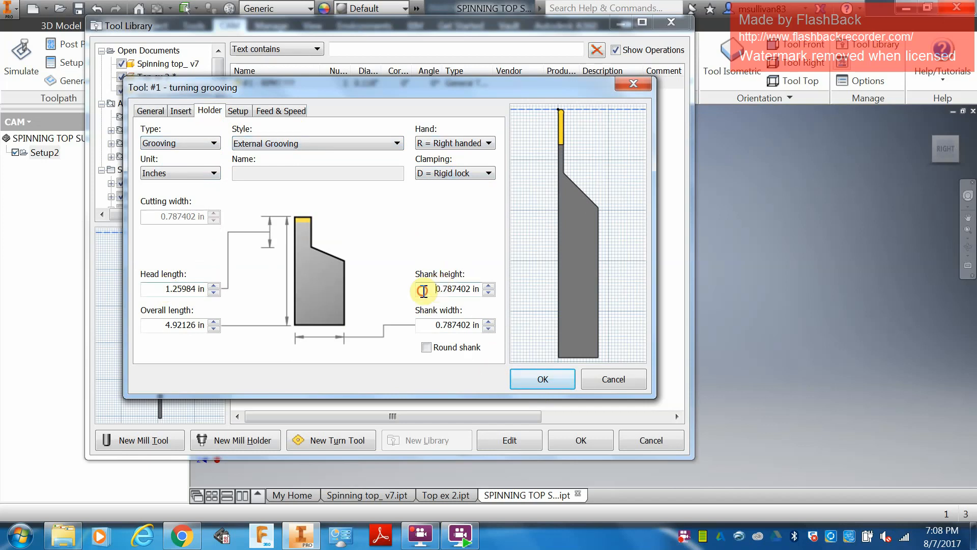
drag(422, 290, 557, 286)
text(.625)
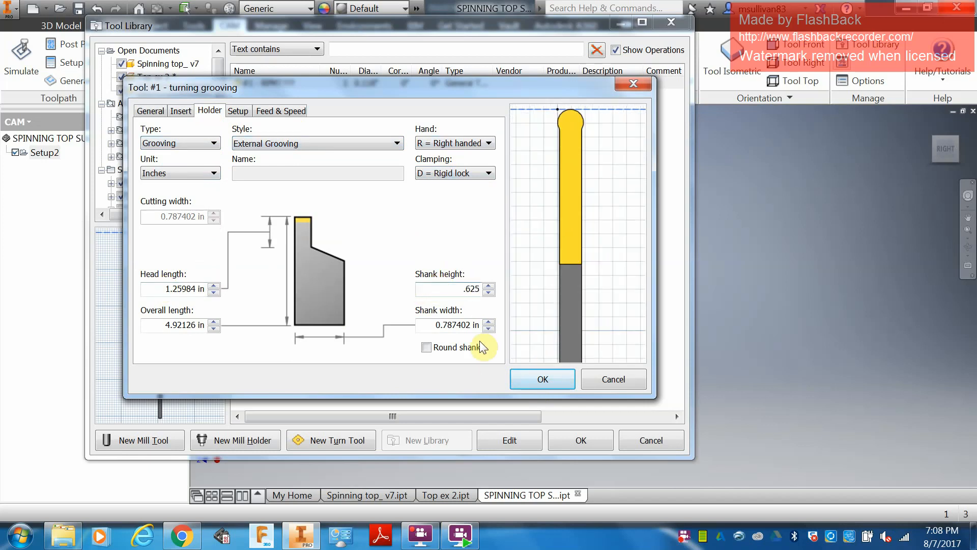
drag(425, 325, 499, 322)
text(.625)
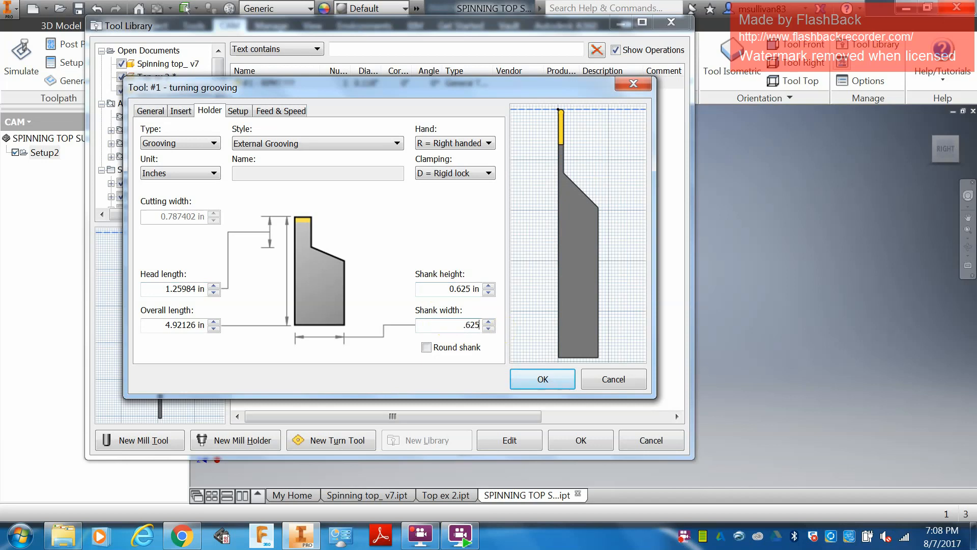
Step: Set the grooving holder's overall length to 5 in and head length to 1 in
drag(240, 324, 247, 323)
text(5)
drag(160, 288, 283, 283)
text(1.)
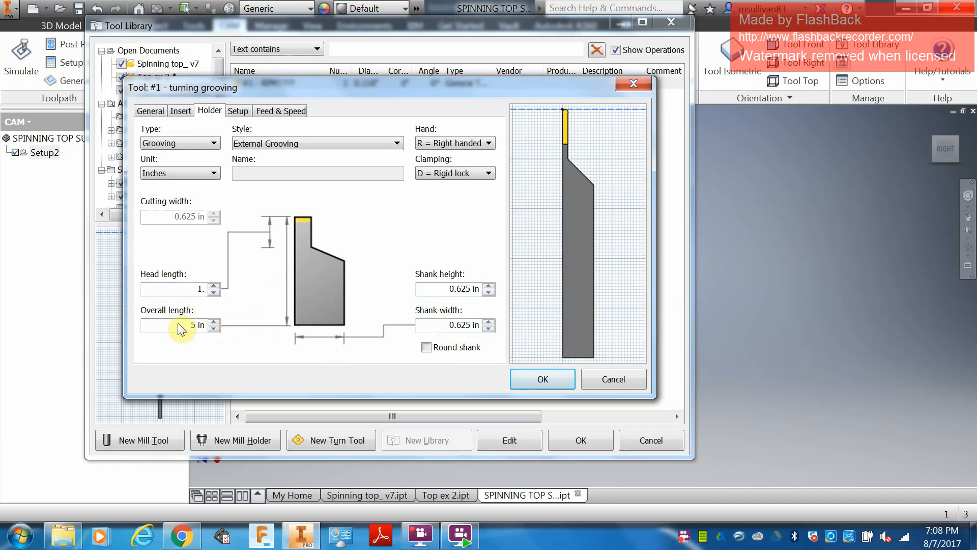
click(180, 326)
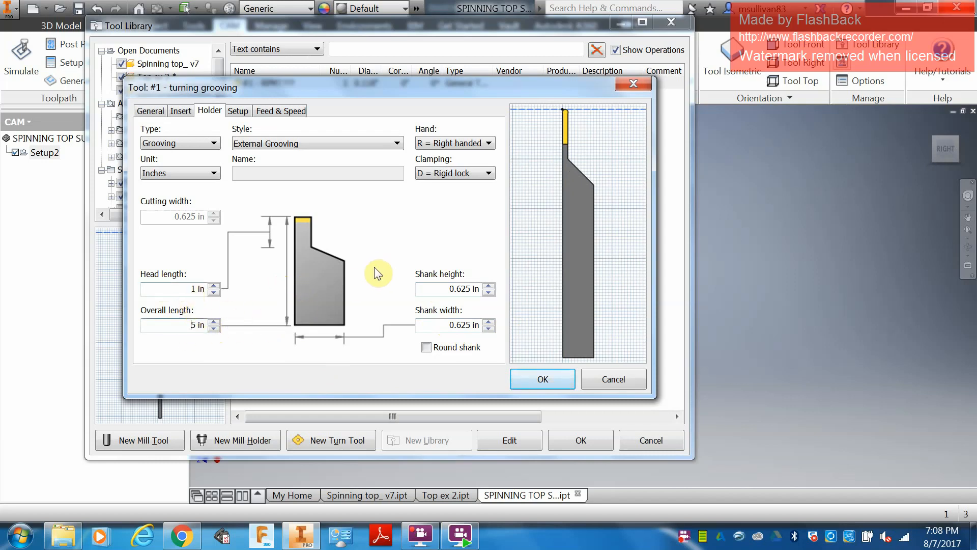
Step: Enable constant surface speed and feed per revolution for the grooving tool, with a surface speed of 2200 ft/min
click(240, 111)
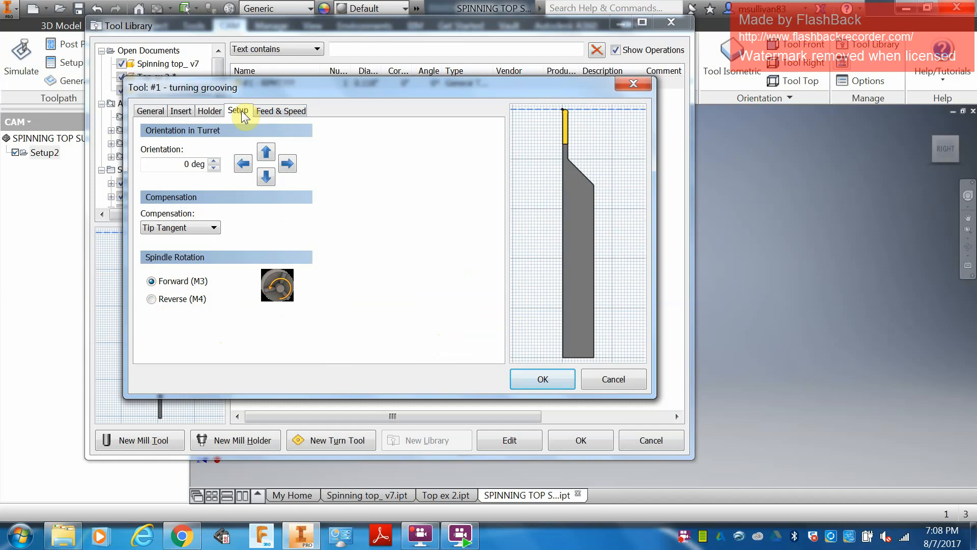
click(283, 111)
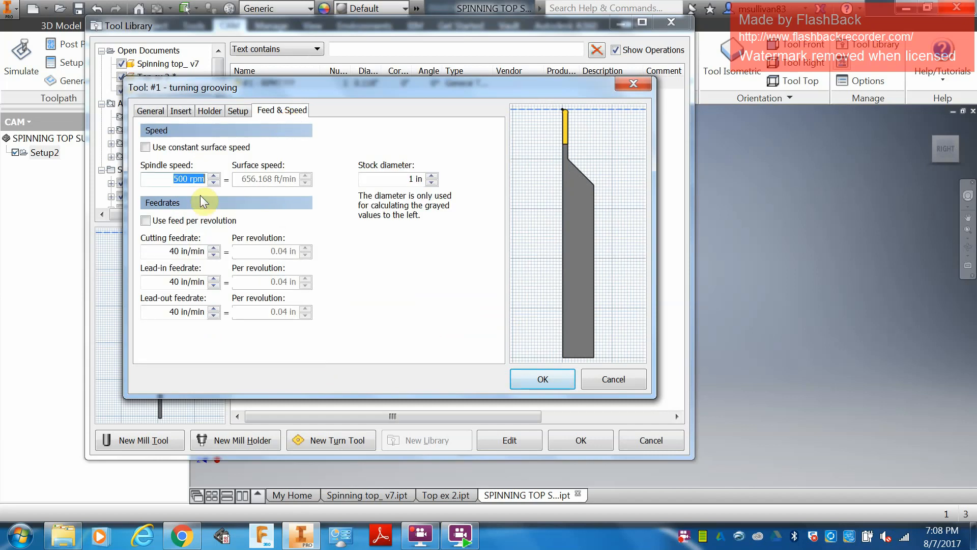
click(146, 147)
click(146, 220)
click(240, 179)
double_click(241, 179)
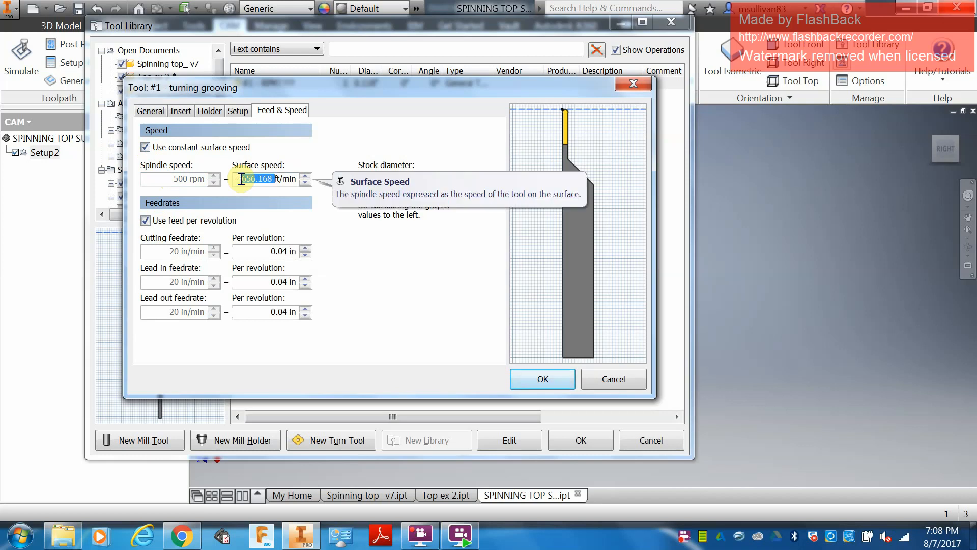
text(2200)
Step: Set the grooving tool's cutting, lead-in and lead-out feedrates to 0.003 in per revolution
click(280, 249)
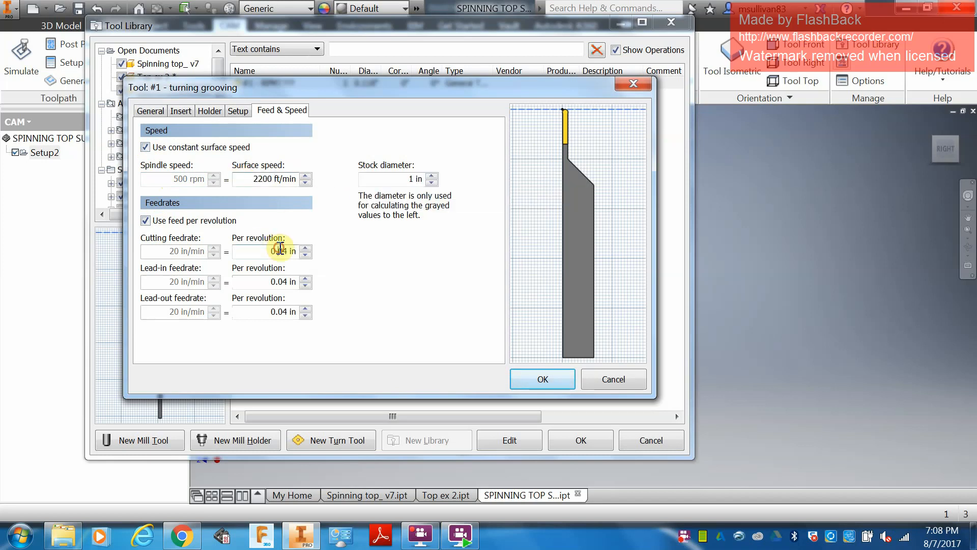
text(03)
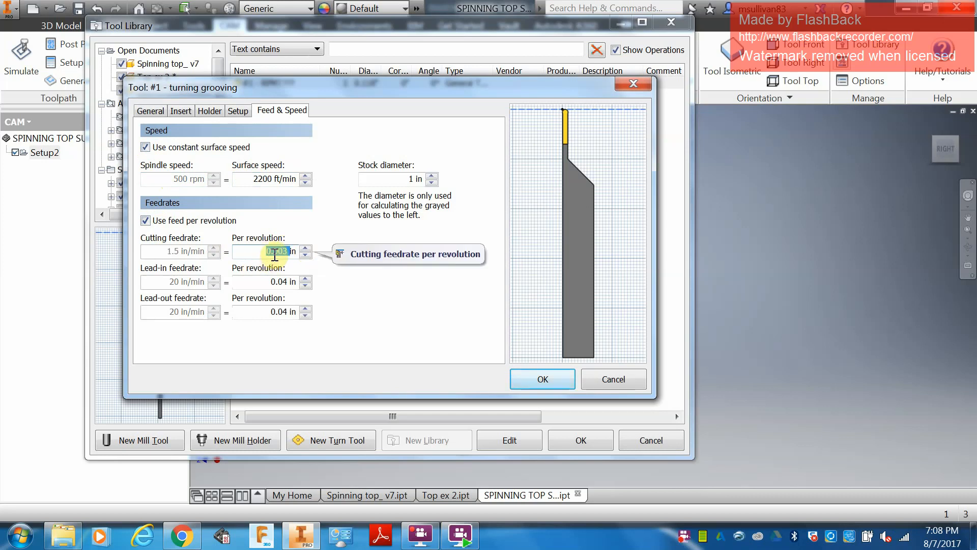
double_click(277, 281)
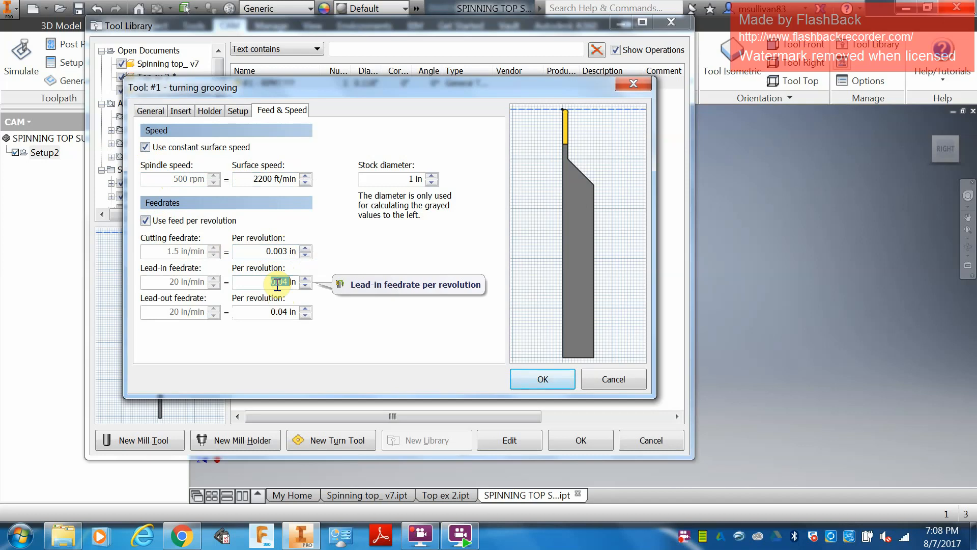
text(0.003)
double_click(275, 312)
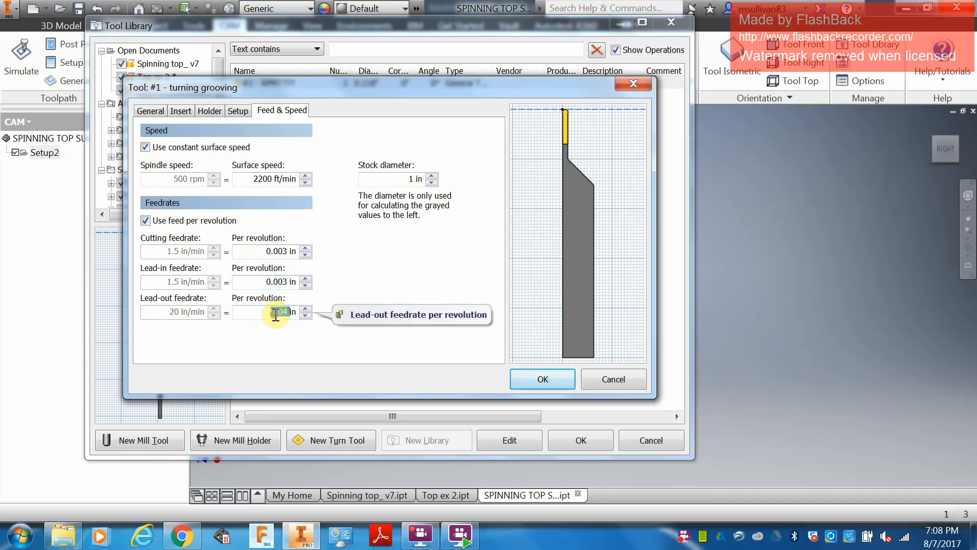
text(0.003)
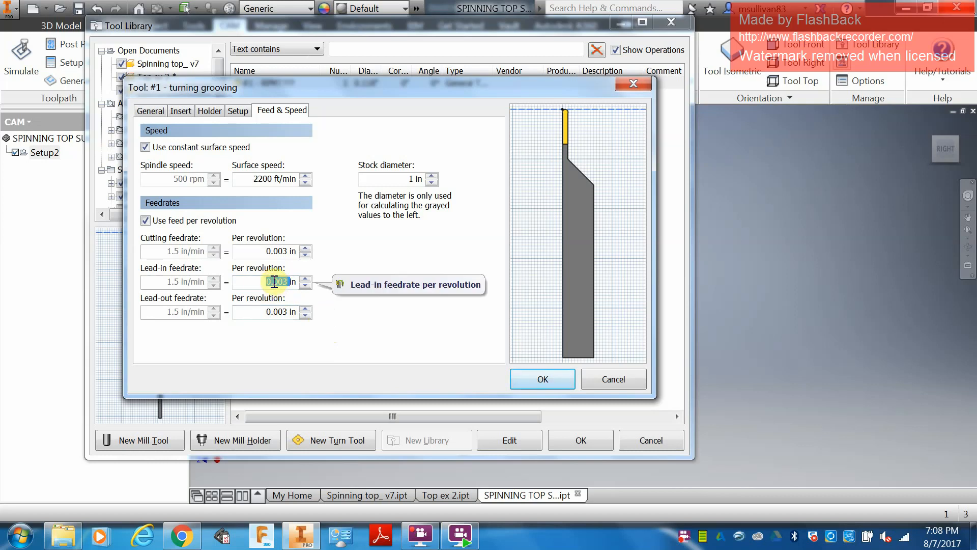
click(284, 312)
text(0.003)
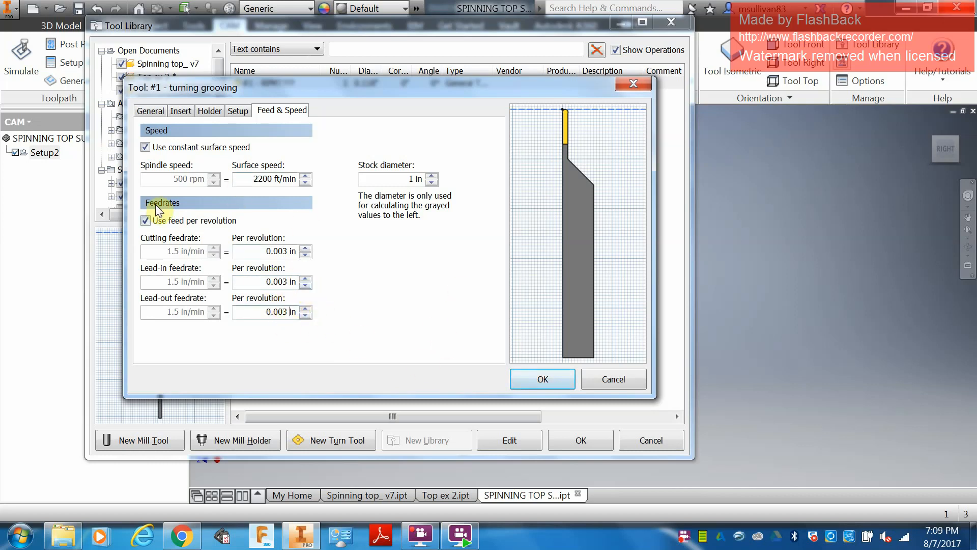
Step: Set the grooving tool's stock diameter to 1.5 in and check its general settings
click(415, 179)
scroll(521, 150, up, 9)
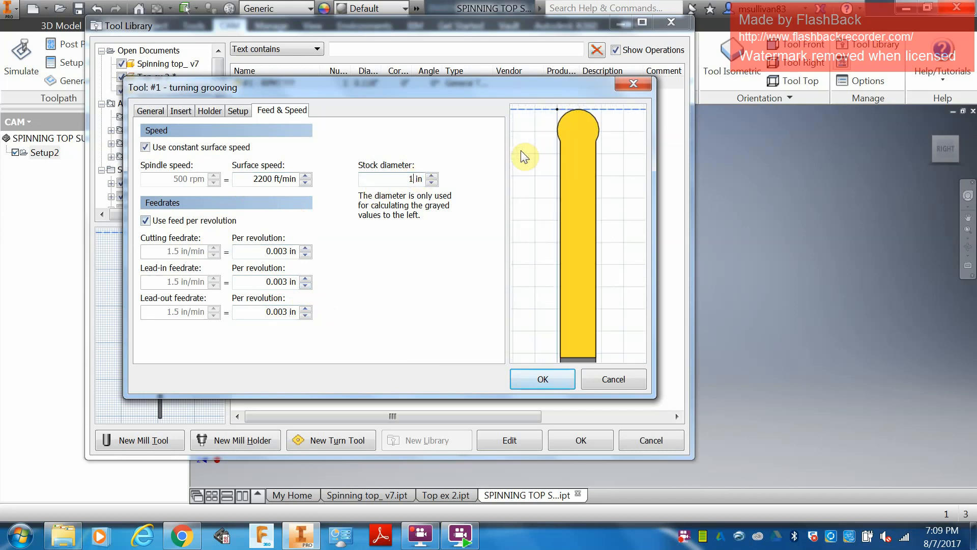
text(.5)
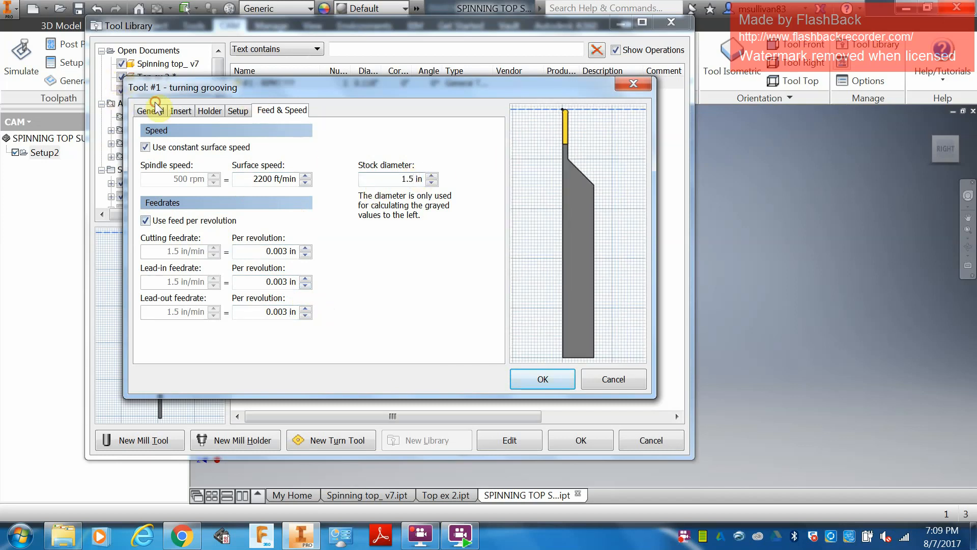
click(157, 110)
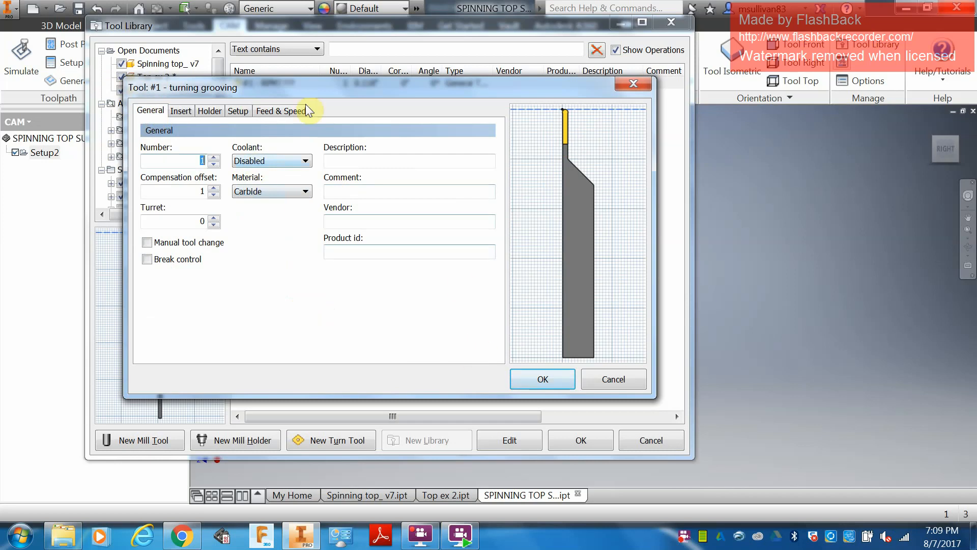
Step: Accept the grooving tool, select the RPMT turning tool in the list and close the tool library, keeping the changes
click(521, 384)
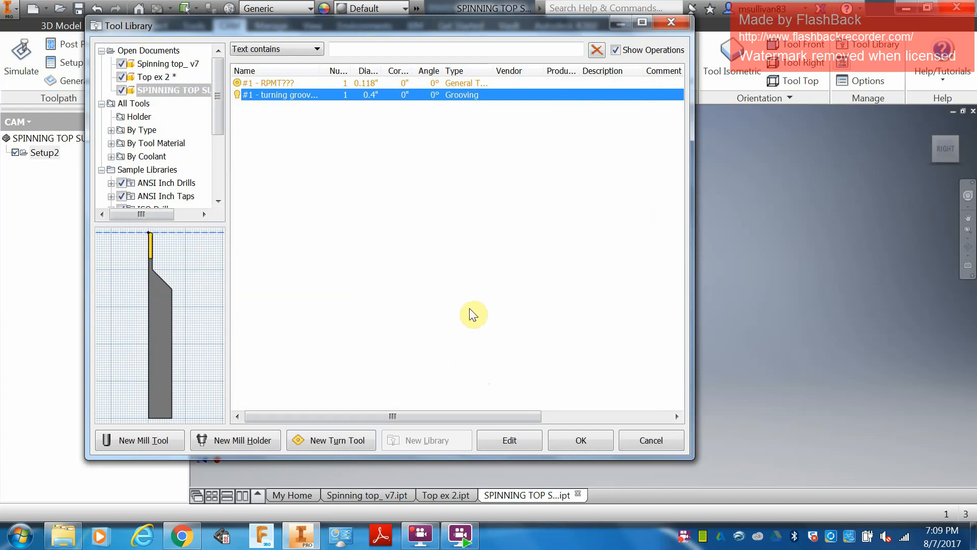
click(278, 82)
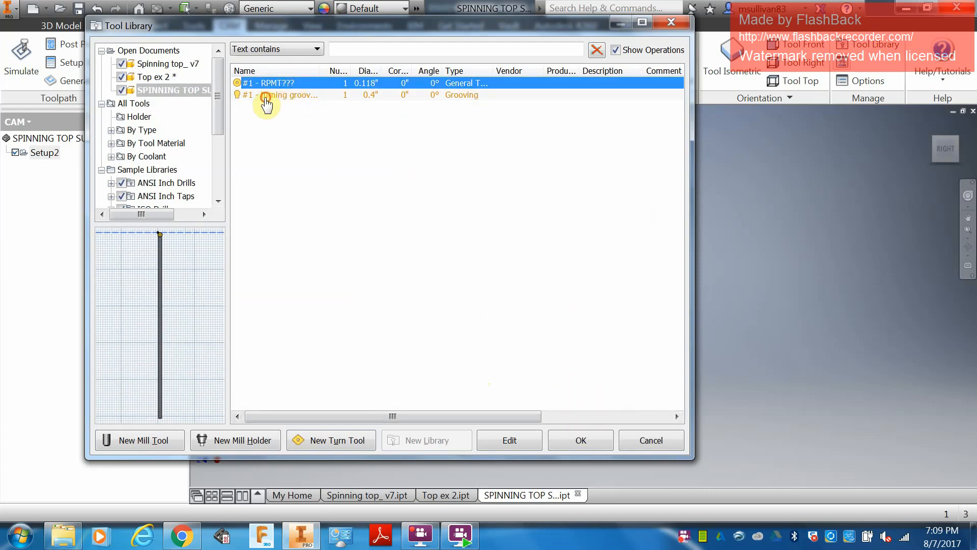
click(578, 444)
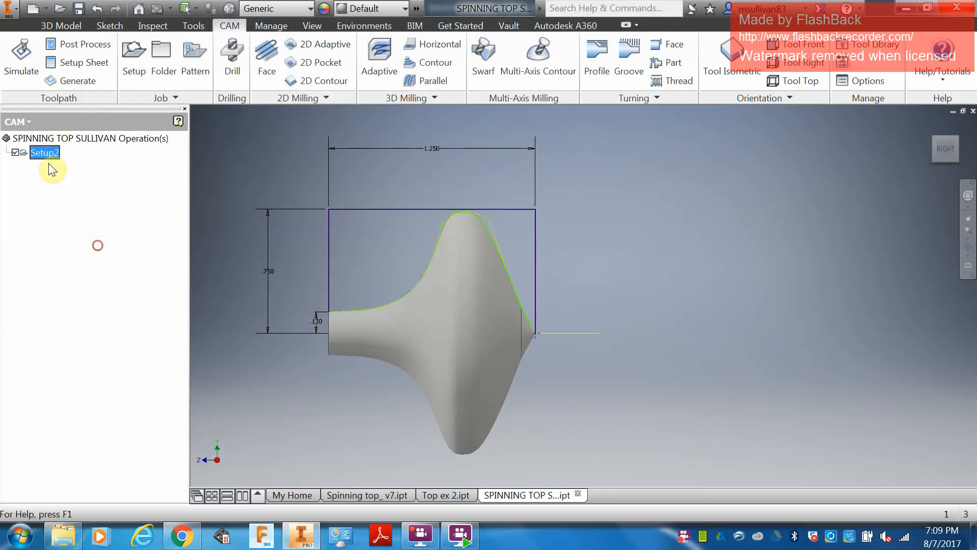